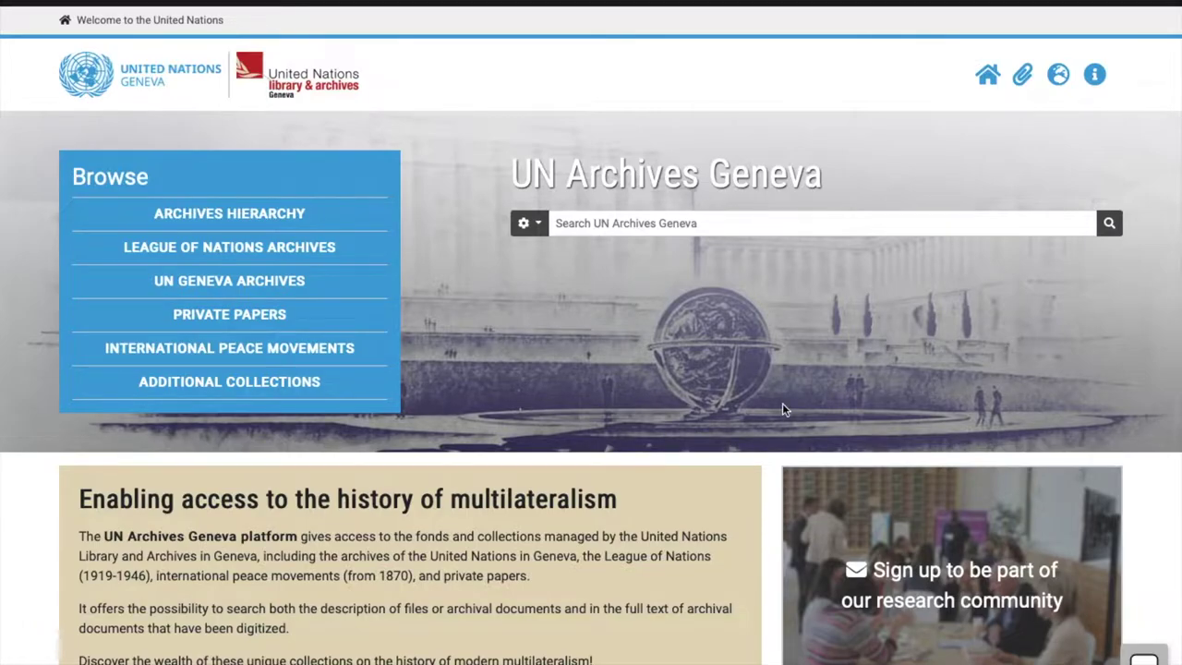
- Switch the portal's interface language to Français and scroll through the French home page
scroll(782, 406, down, 8)
scroll(783, 410, down, 4)
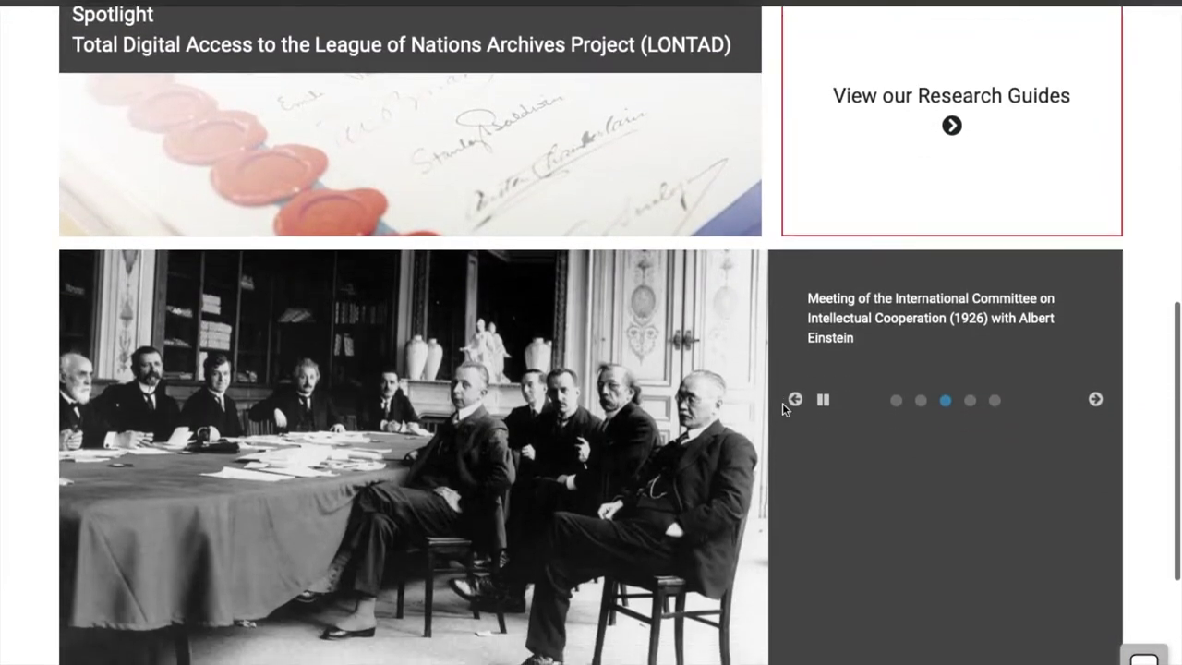
scroll(783, 410, up, 2)
scroll(783, 410, up, 9)
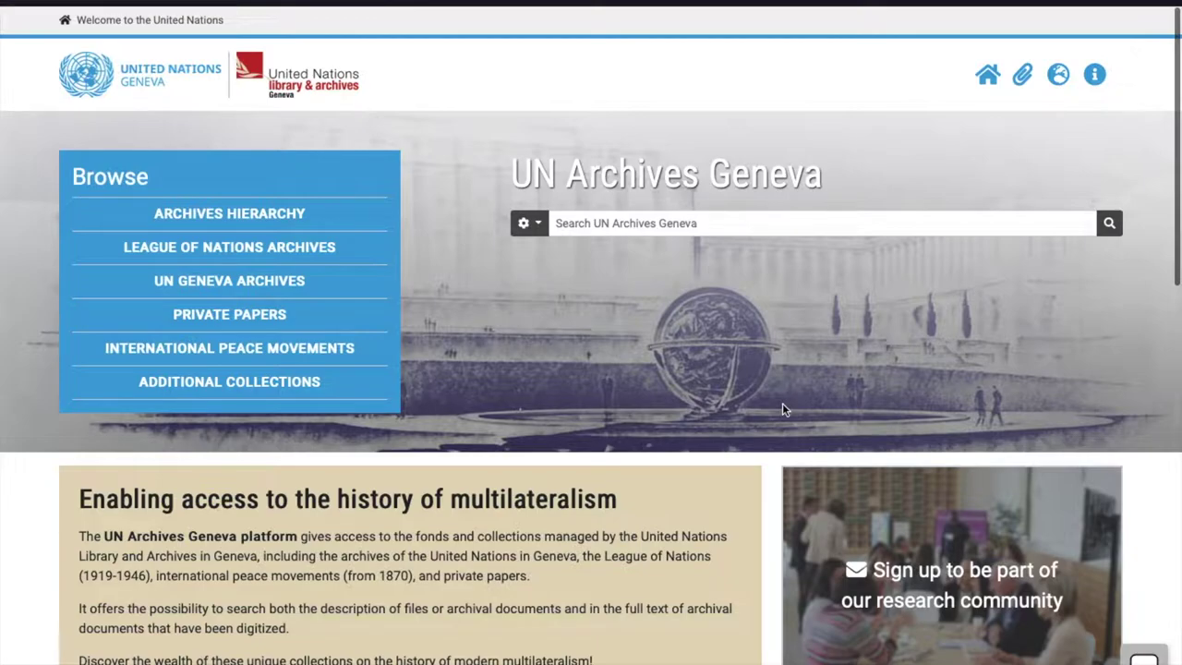
click(1058, 74)
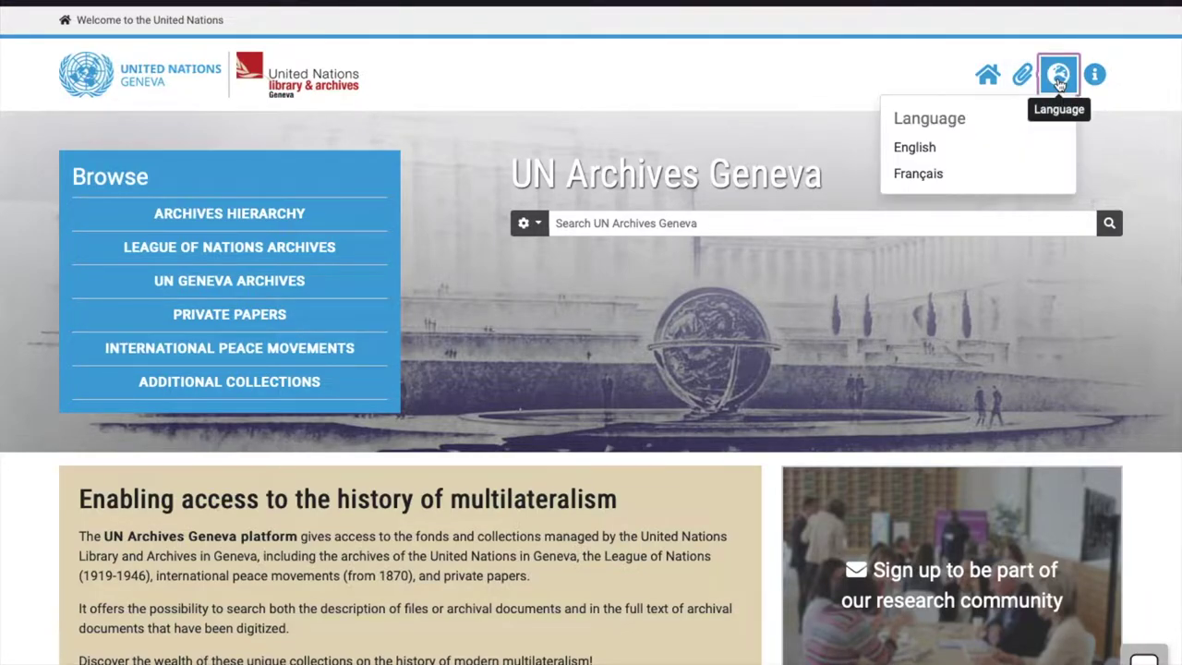
click(970, 175)
scroll(931, 174, down, 5)
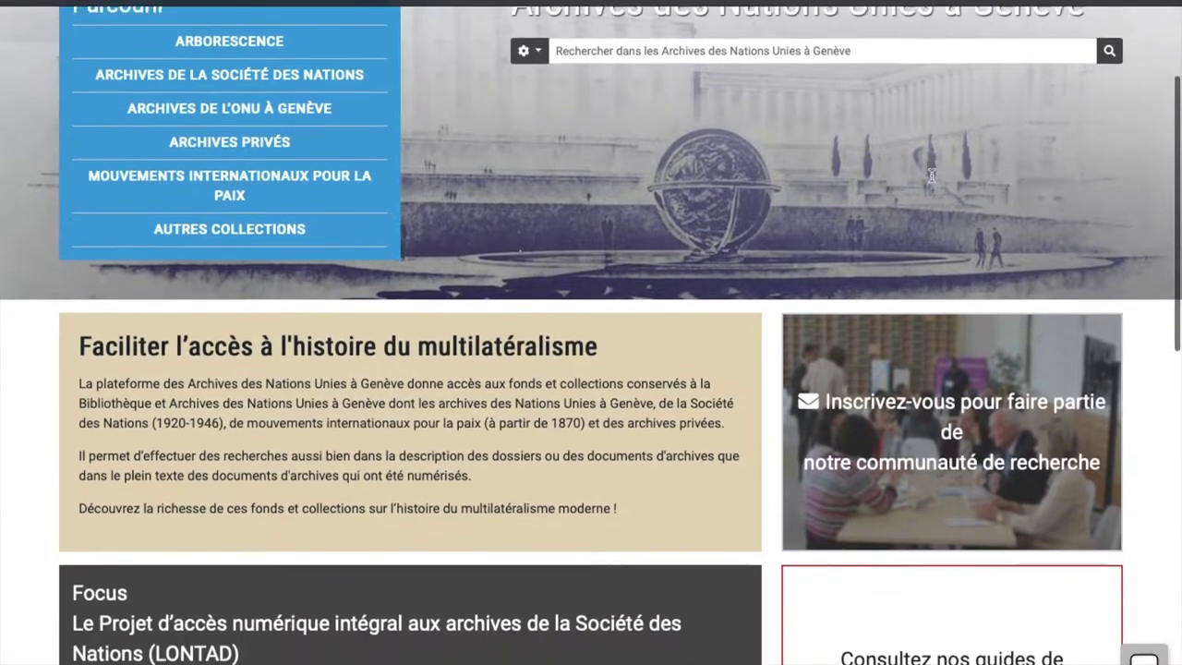
scroll(931, 174, down, 4)
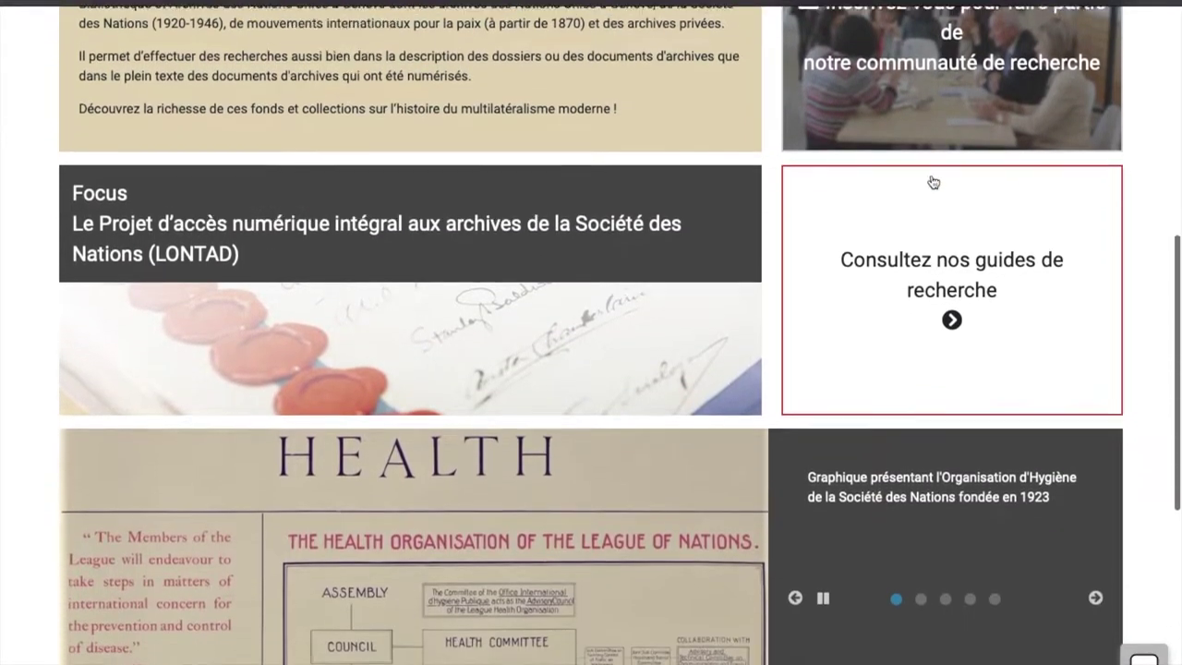
scroll(932, 182, down, 1)
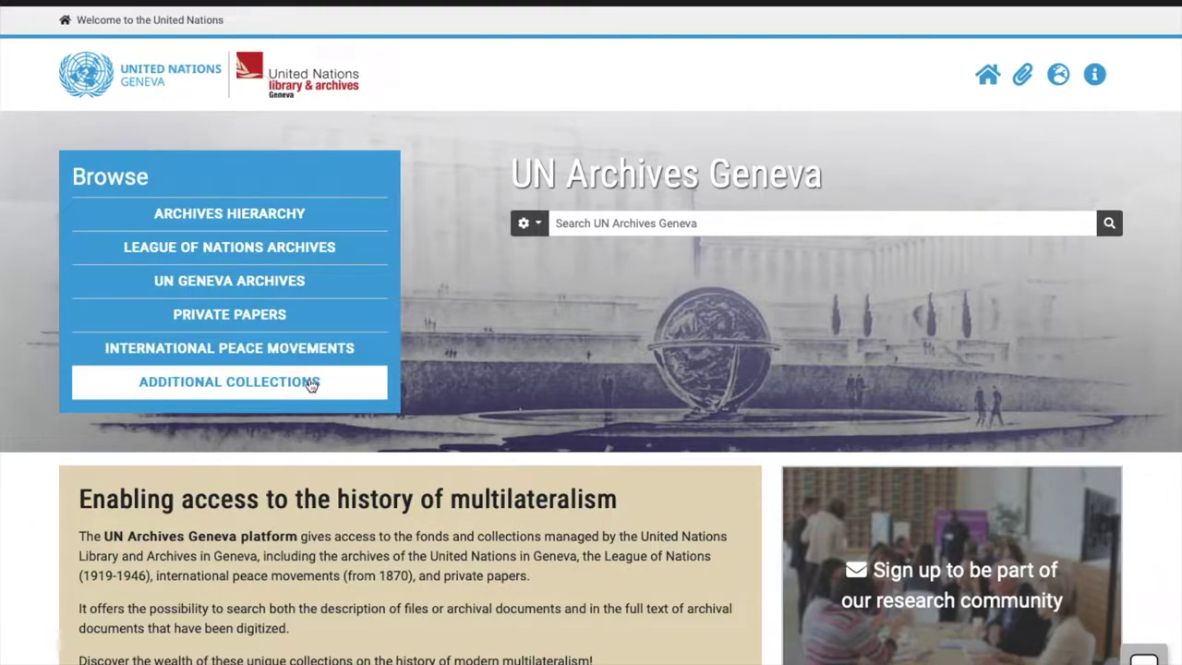
- Search the archives for 'Libraries'
click(584, 223)
text(Libraries)
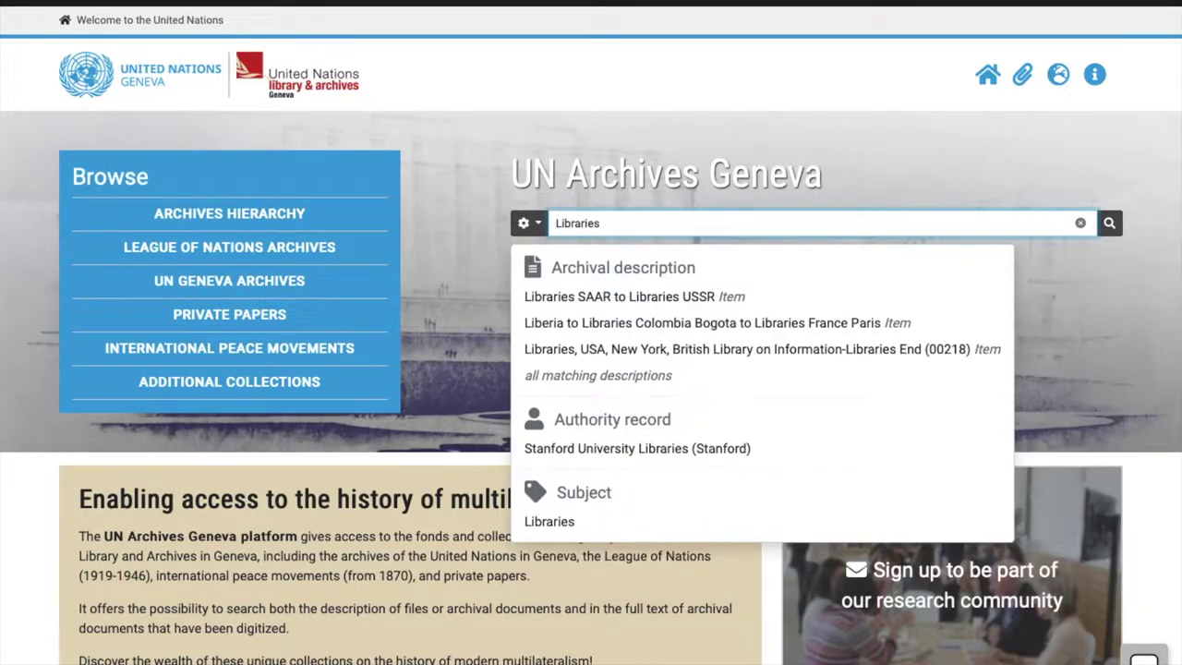
key(Return)
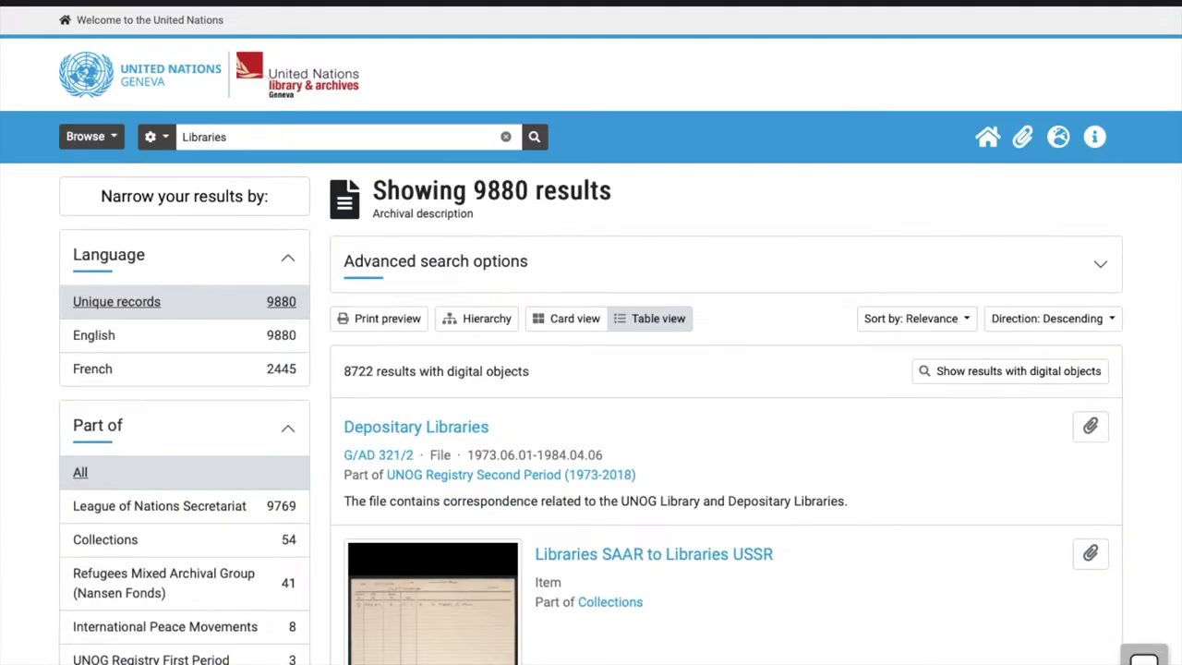
- From the home page, open Advanced search listing all 292029 records
click(988, 137)
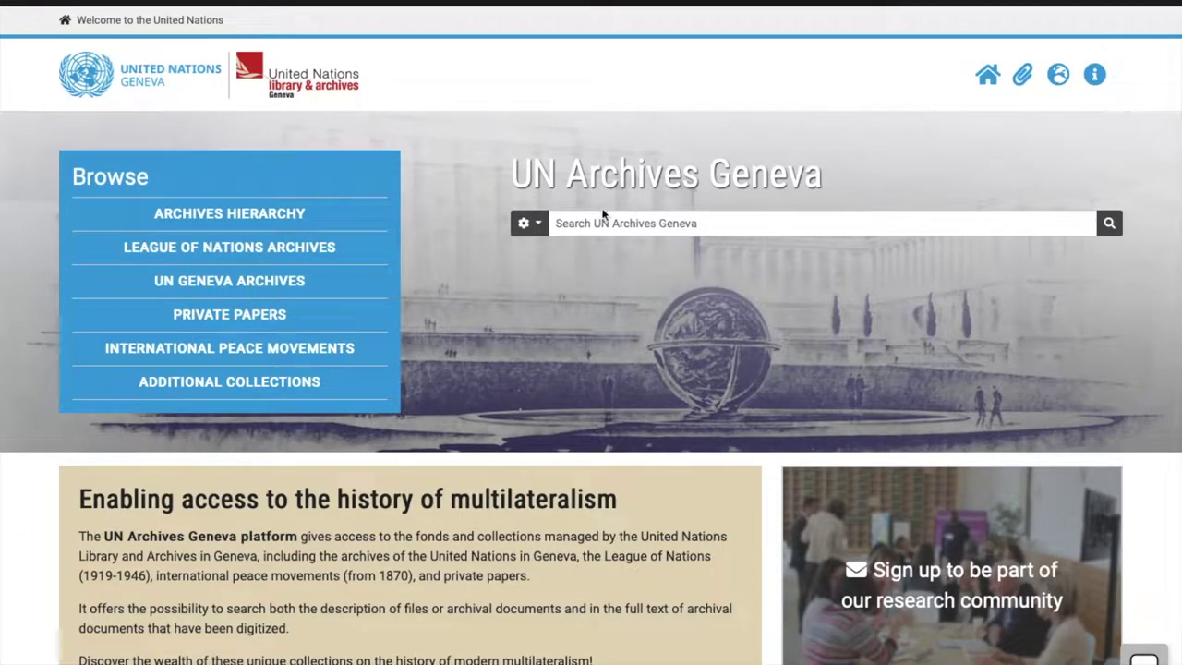
click(539, 227)
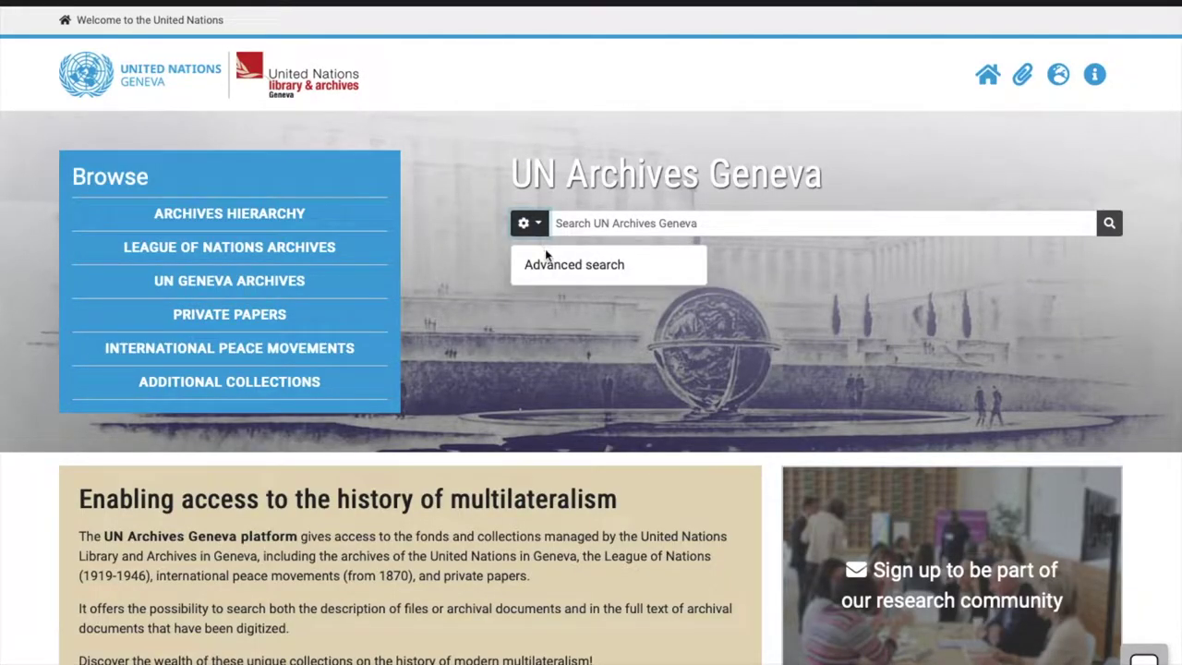
click(547, 265)
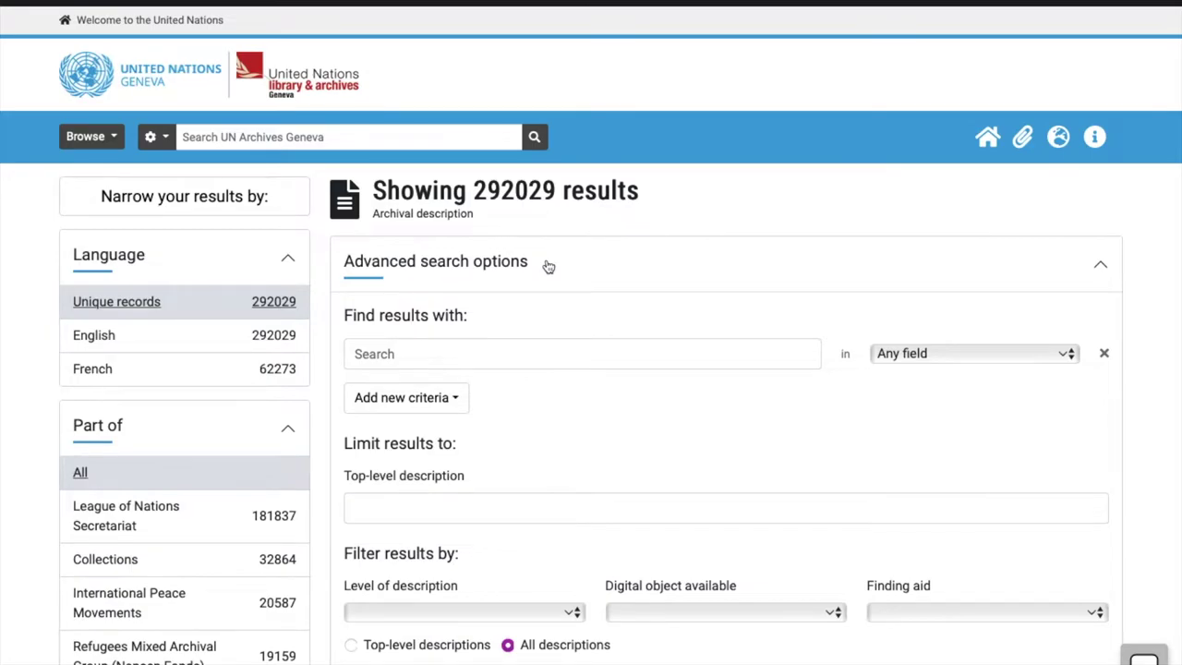
scroll(549, 266, down, 5)
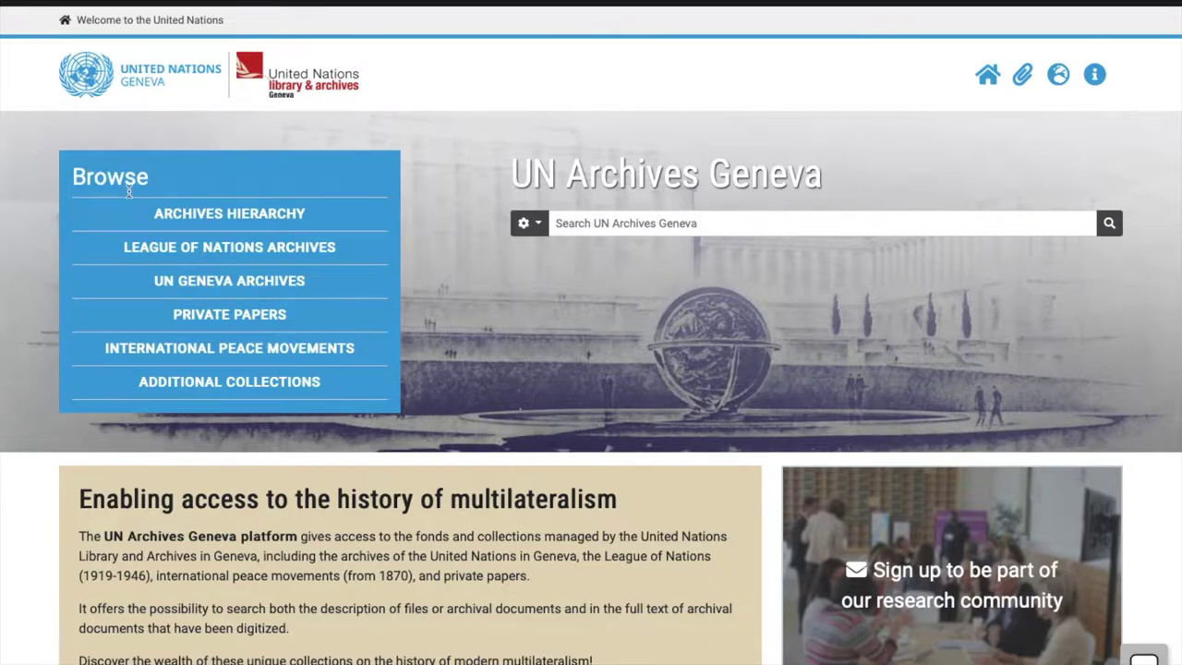
- Drill from League of Nations Secretariat through Disarmament Section and Registry files (1932-1948) to sub-series 7A
click(180, 218)
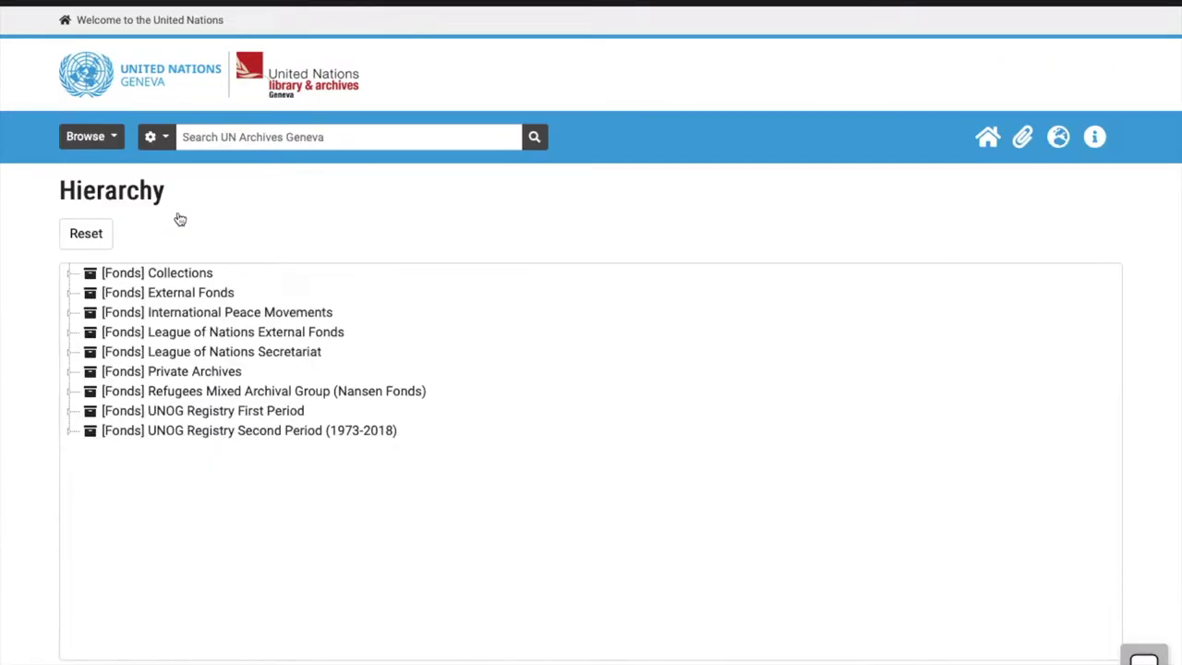
click(124, 356)
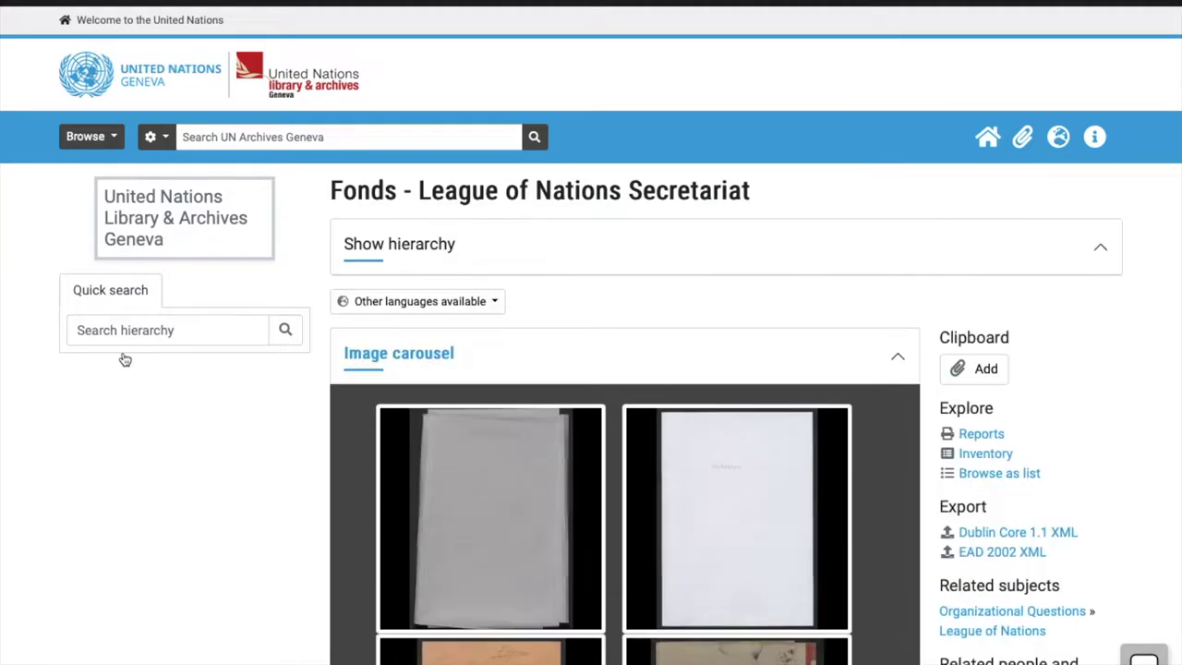
scroll(536, 342, down, 3)
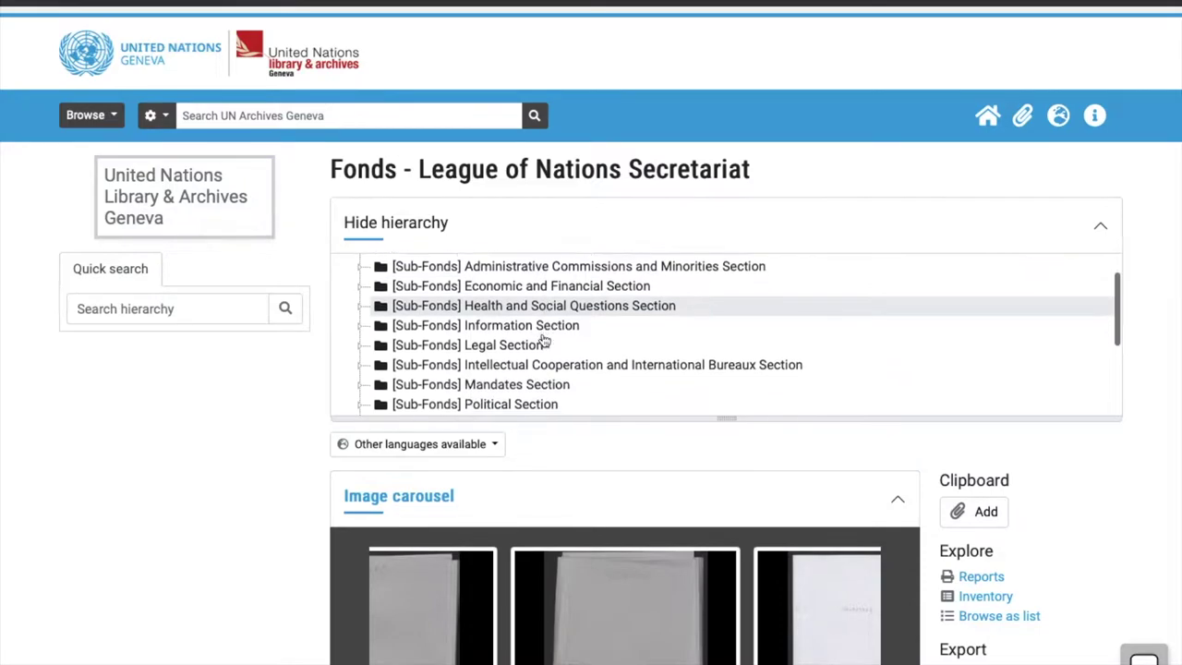
scroll(545, 339, down, 1)
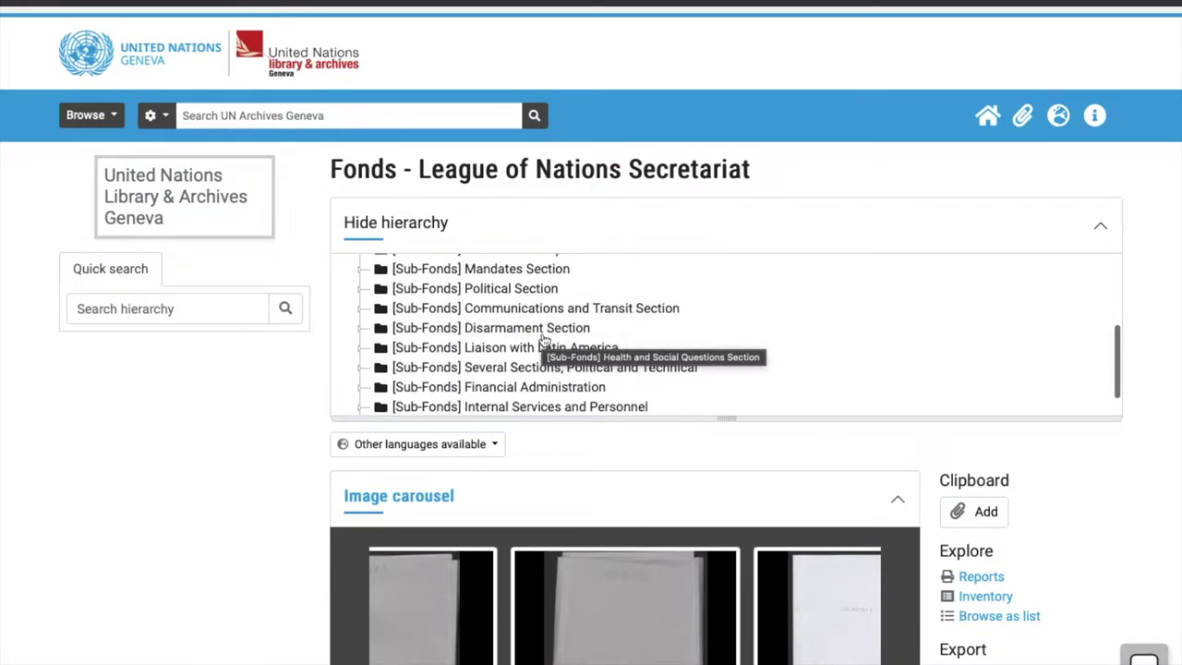
click(545, 330)
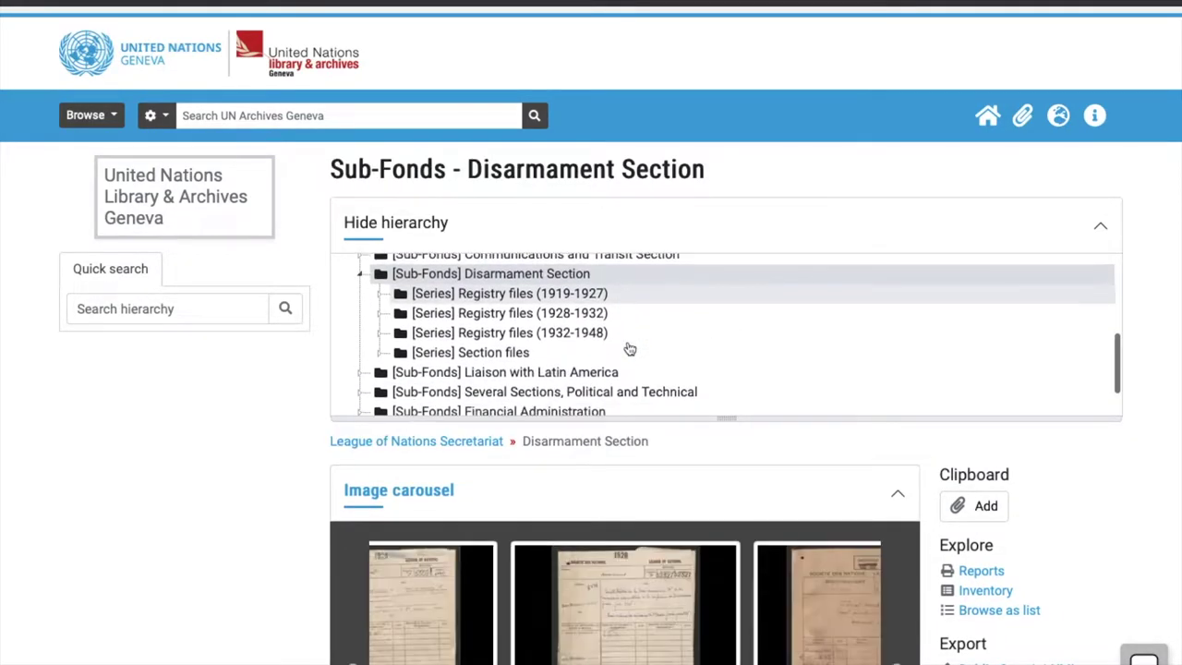
click(599, 334)
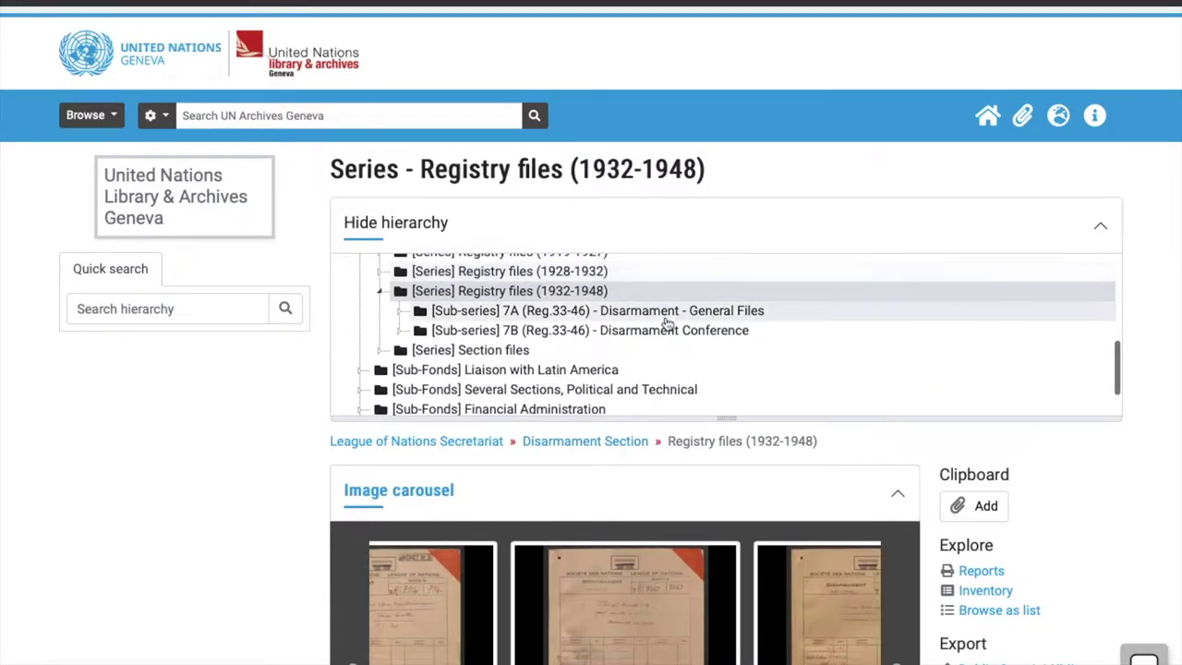
click(667, 320)
click(665, 323)
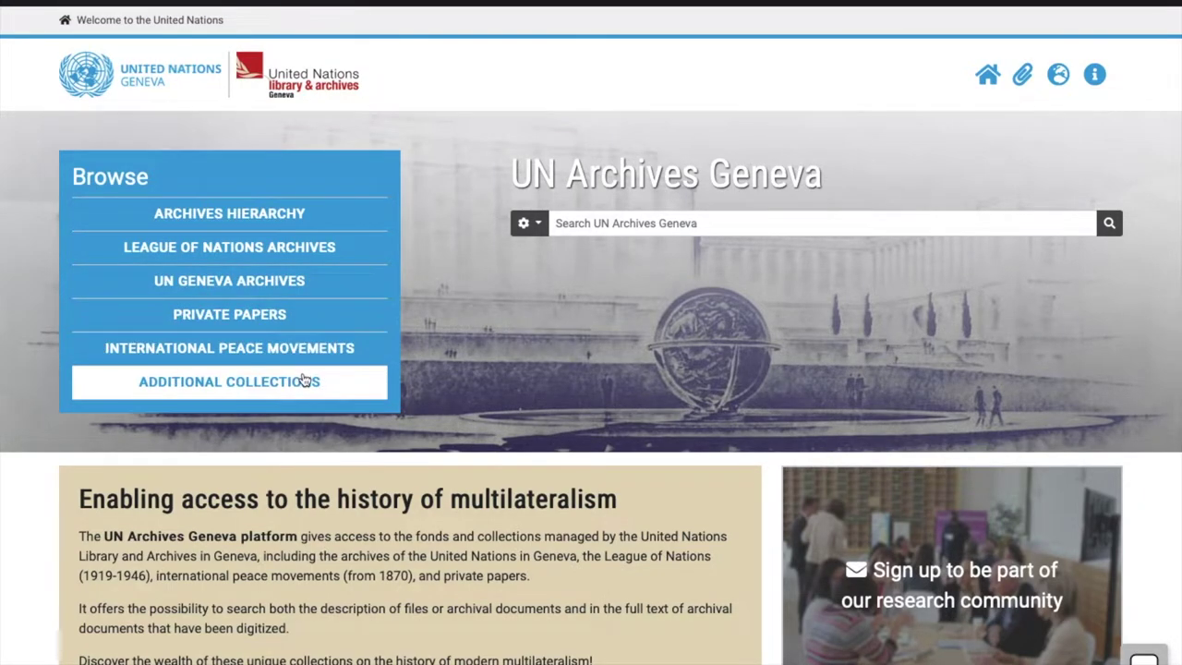
- From League of Nations Archives, open the League of Nations Secretariat, 1919-1946 fonds
click(296, 261)
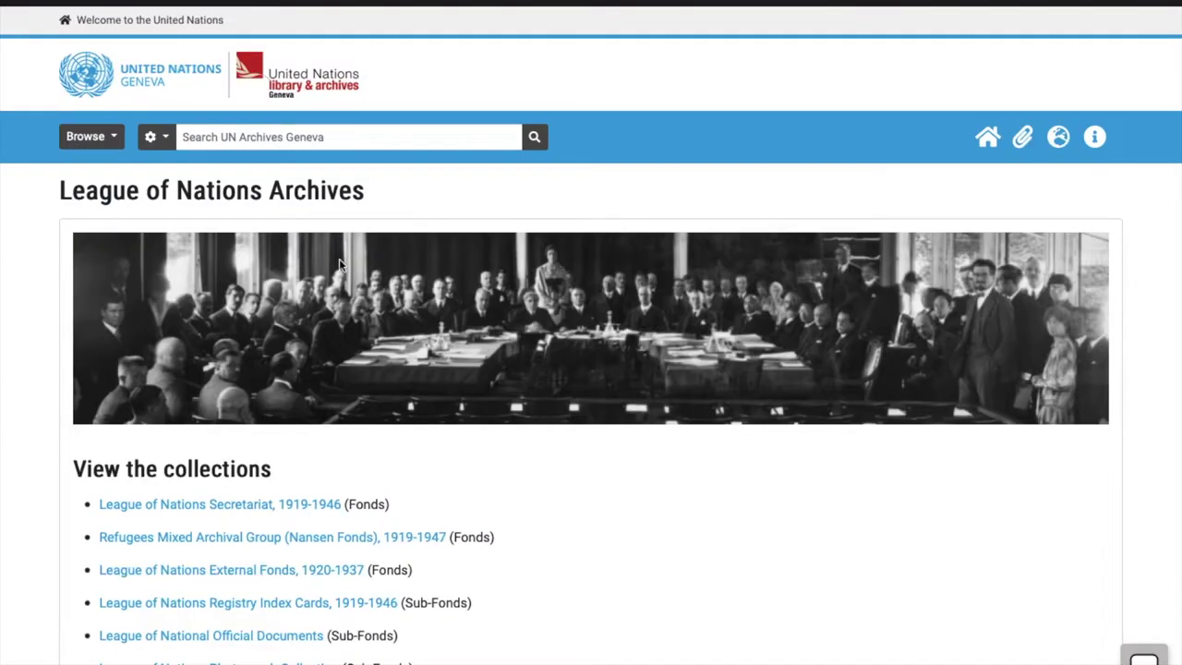
scroll(546, 310, down, 4)
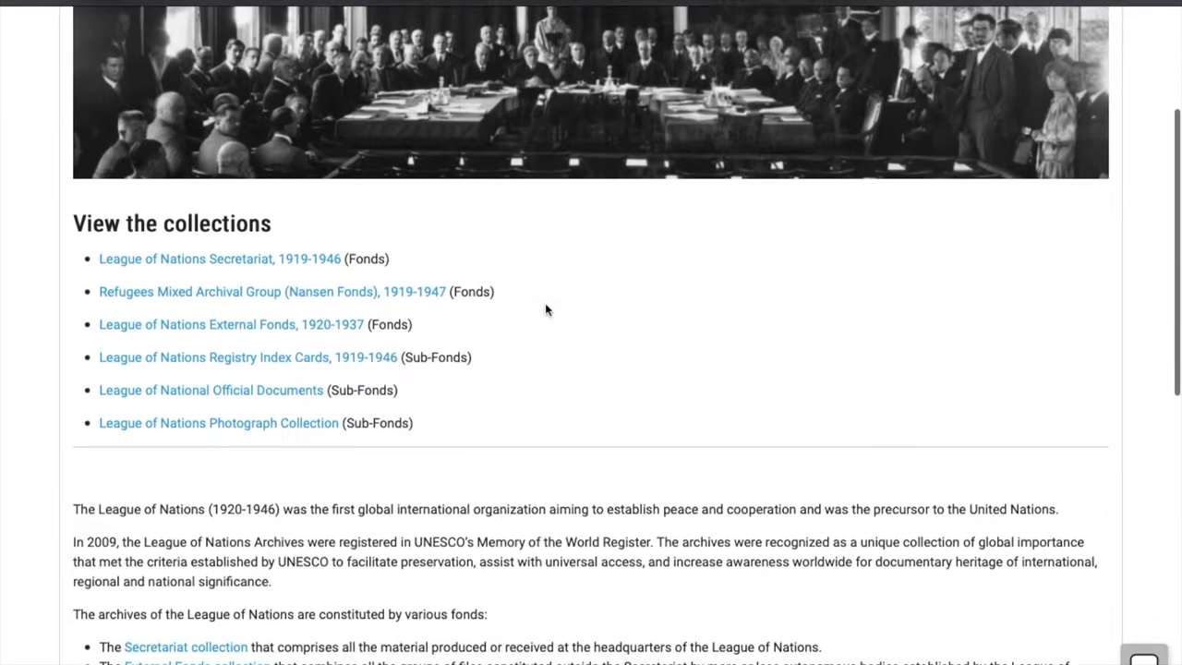
scroll(546, 310, down, 2)
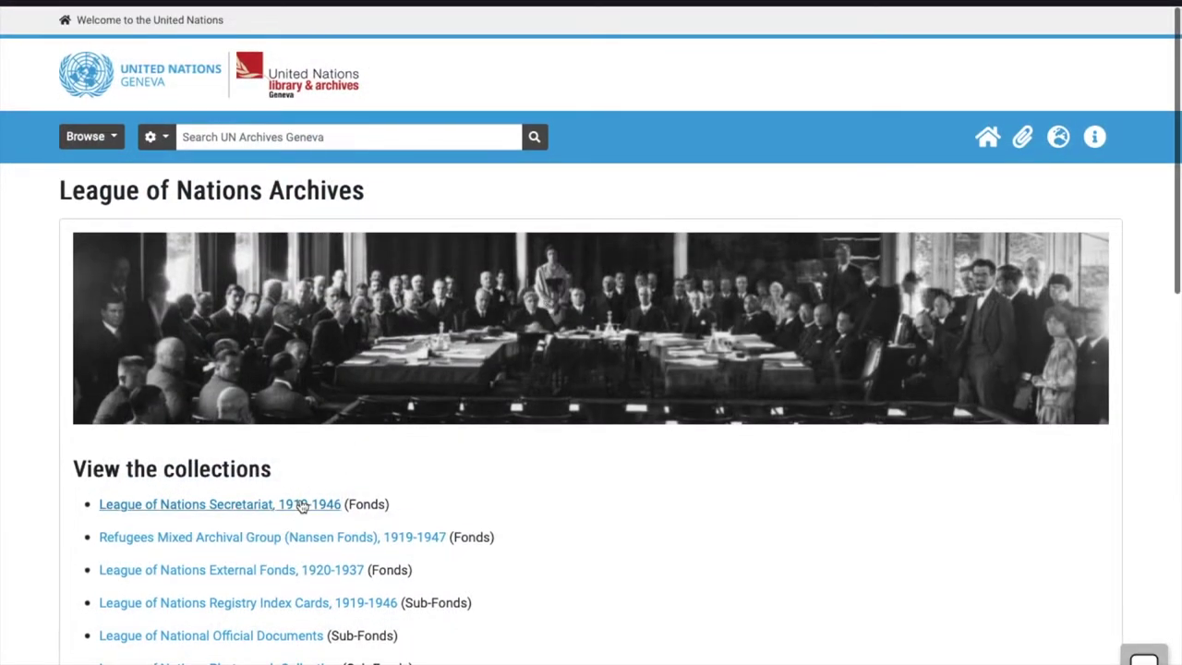
click(302, 505)
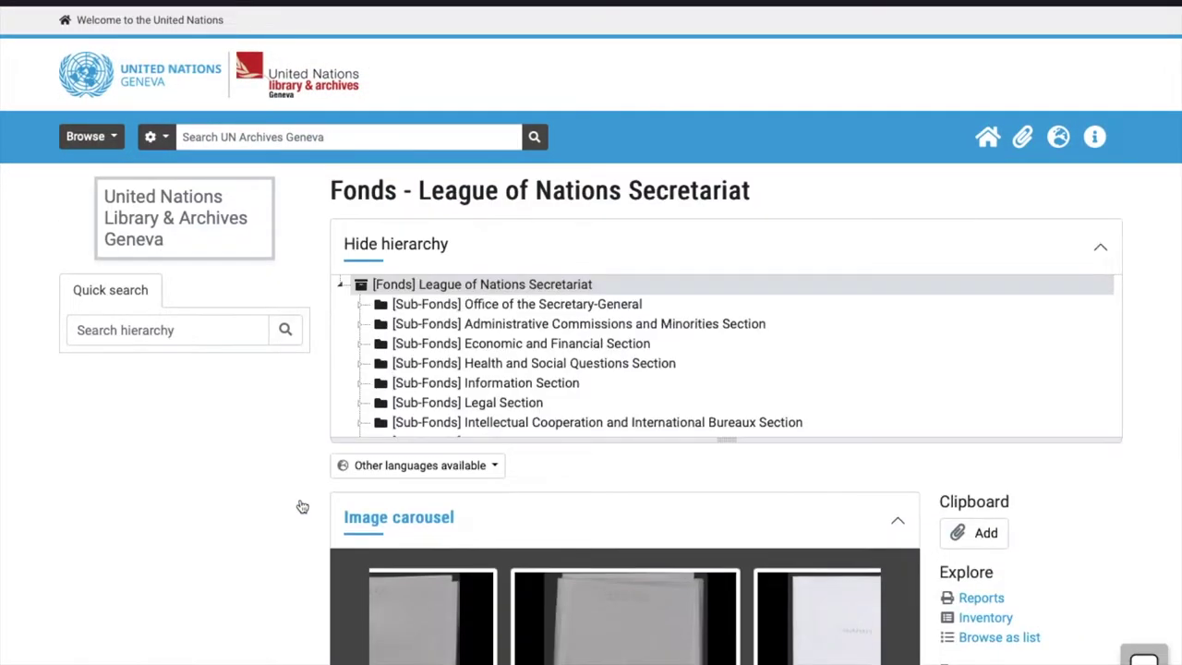
scroll(541, 338, down, 3)
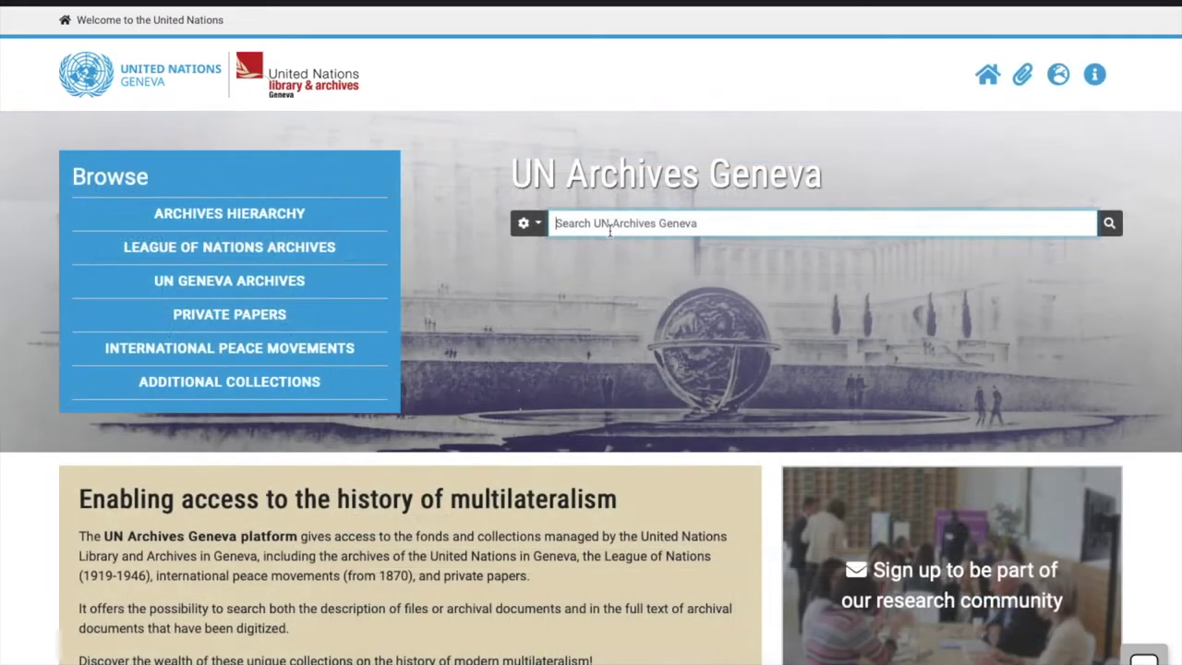
- Search for 'Libraries' and sort the results by title in ascending order
text(L)
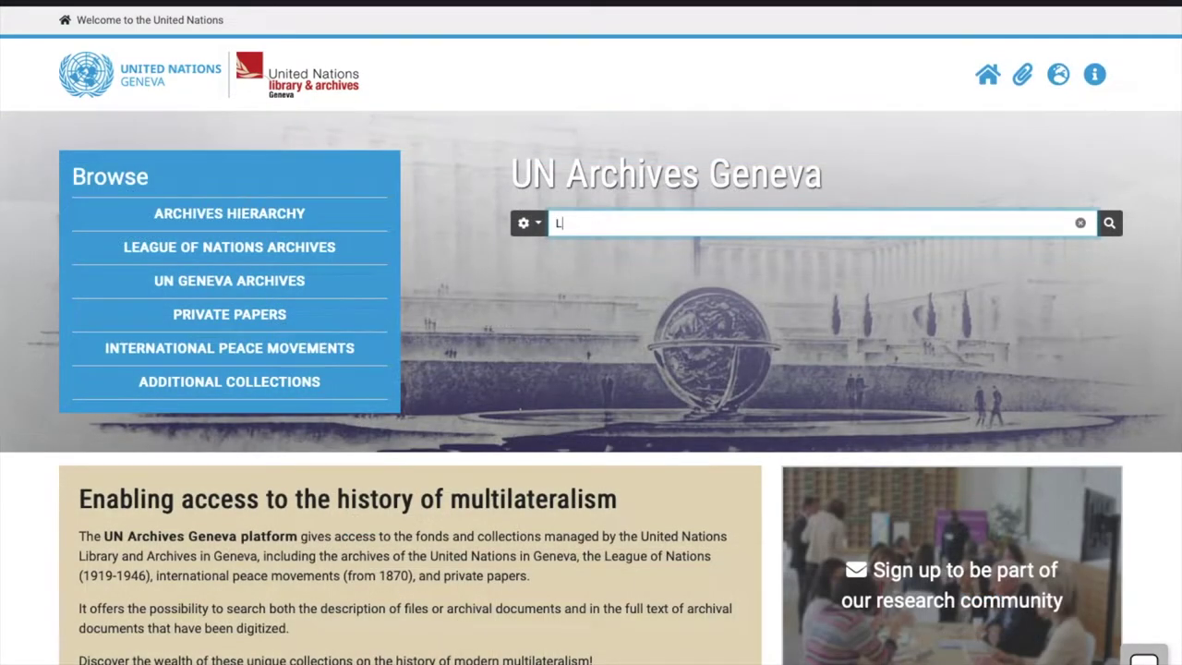
text(ibraries)
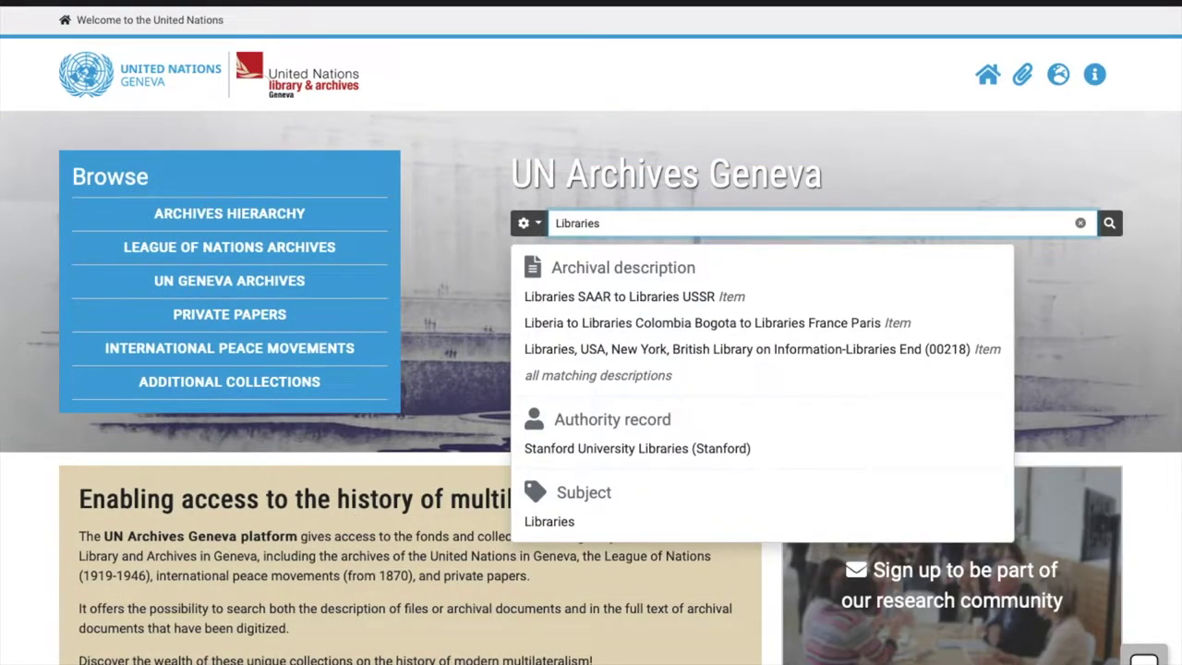
key(Return)
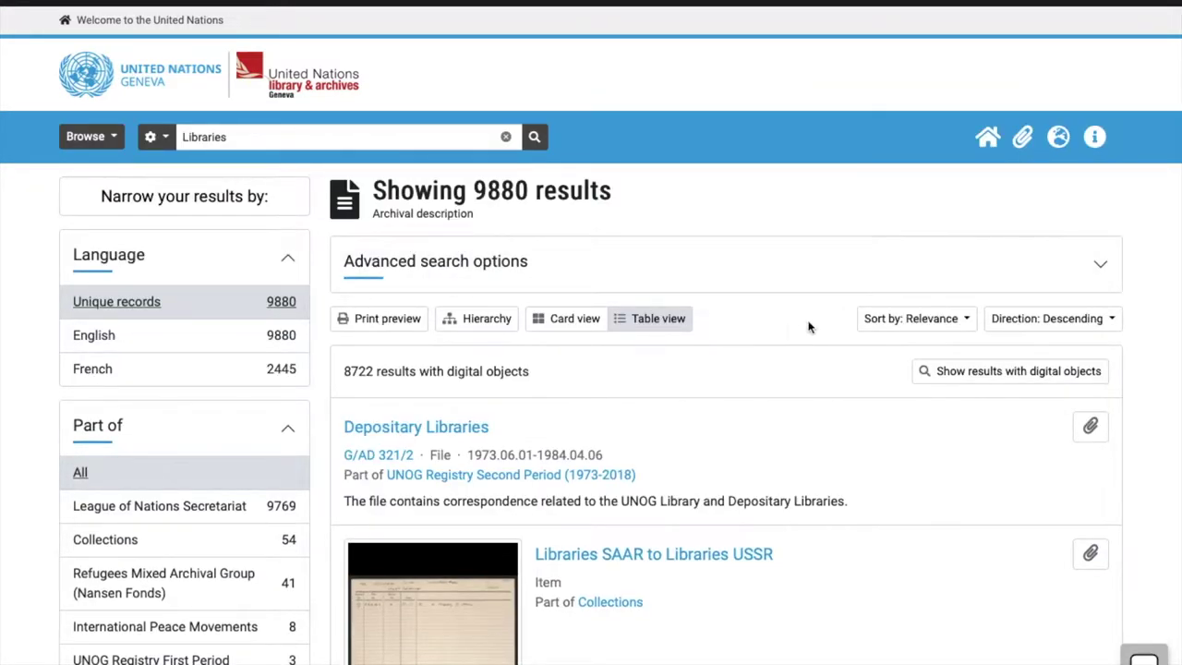
click(950, 320)
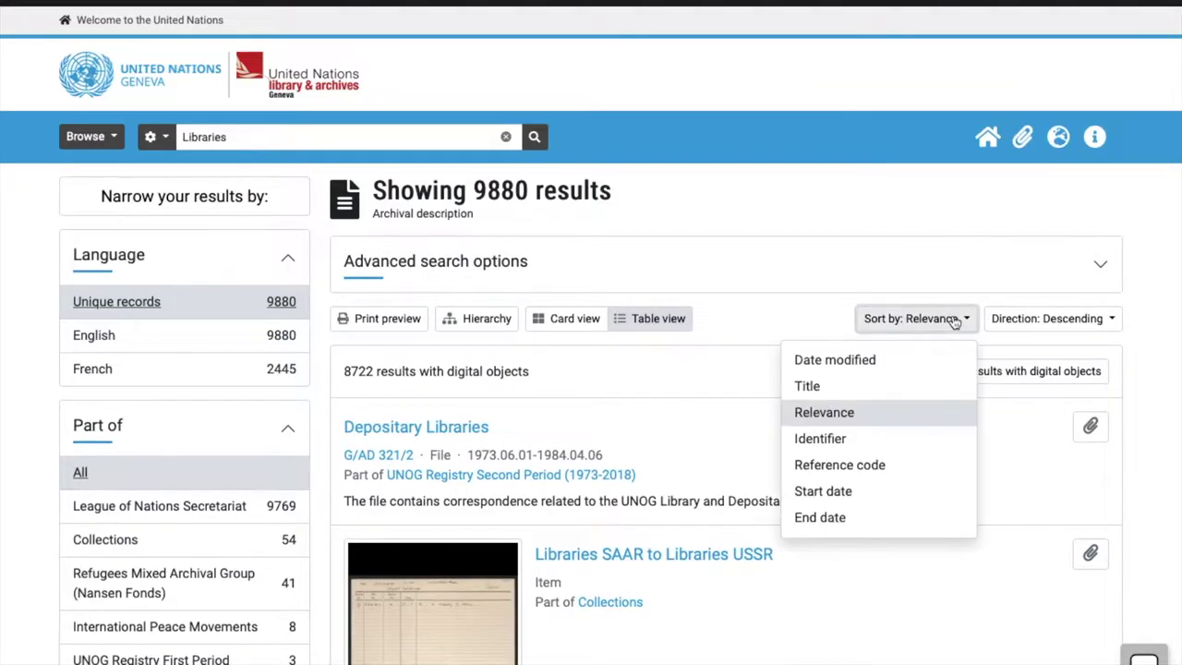
click(851, 388)
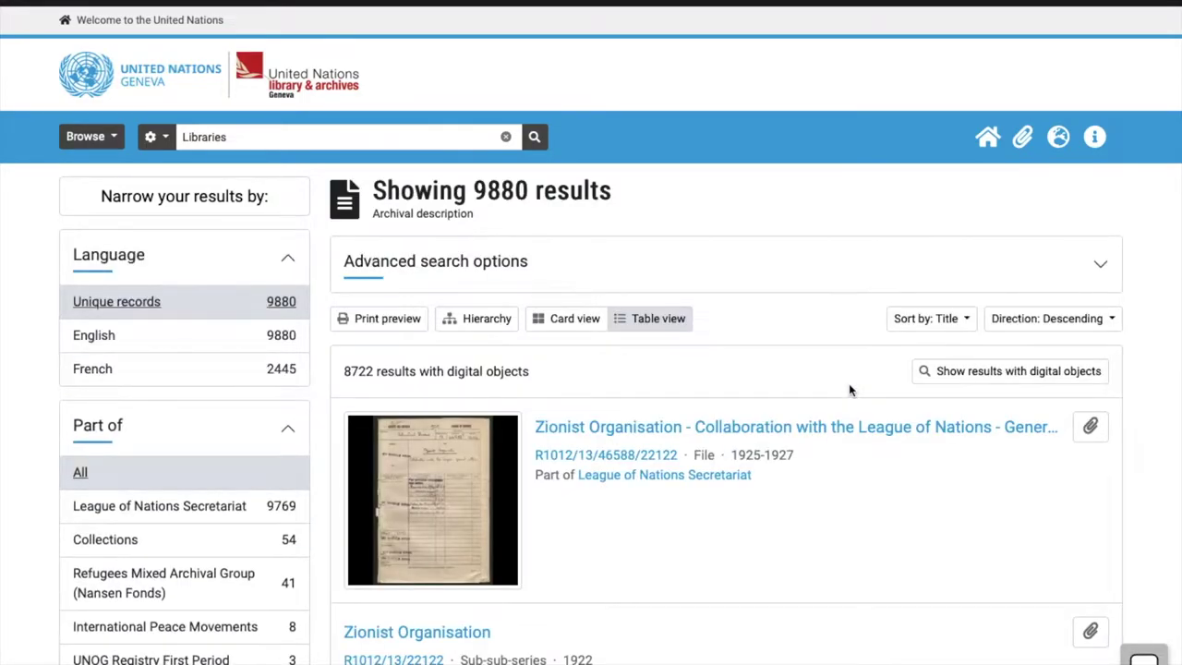
click(1057, 324)
click(1005, 361)
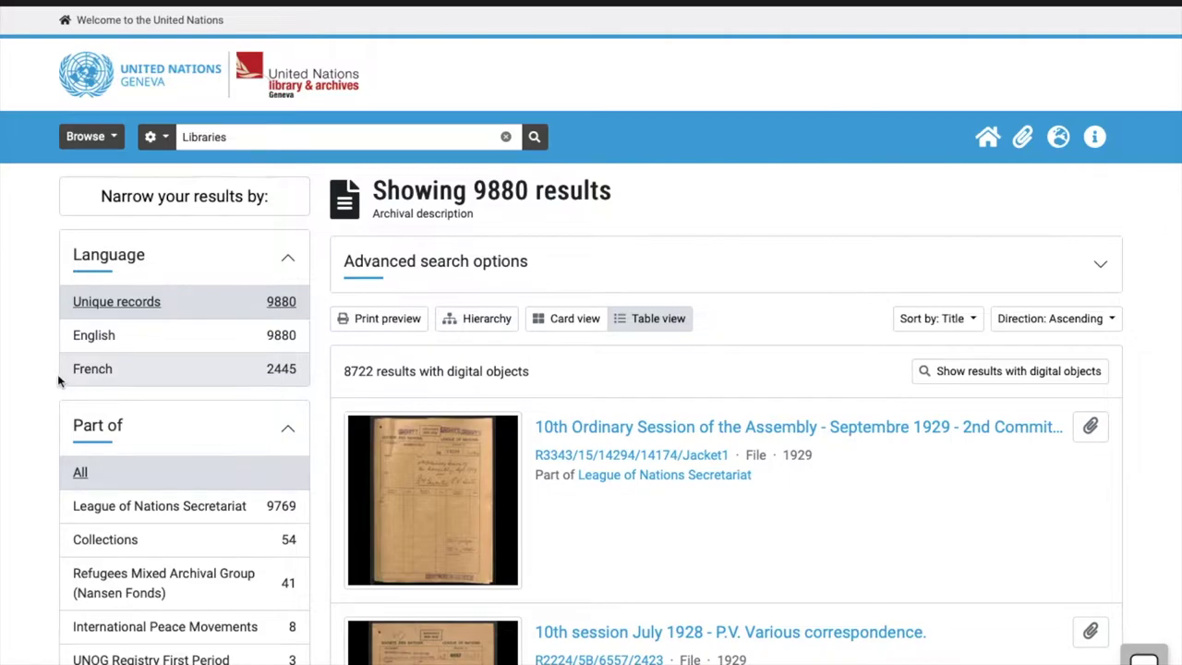
- Review the Language, Part of, Creator, Name, Place, Subject and Genre facets
scroll(48, 376, down, 1)
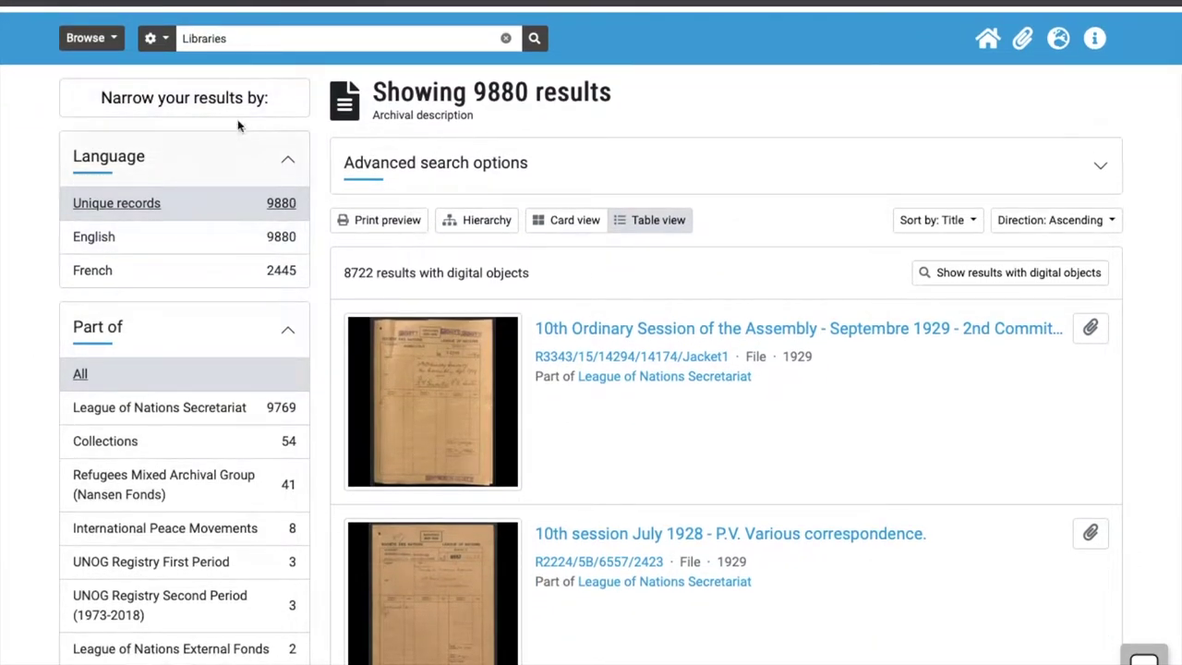
scroll(70, 407, down, 4)
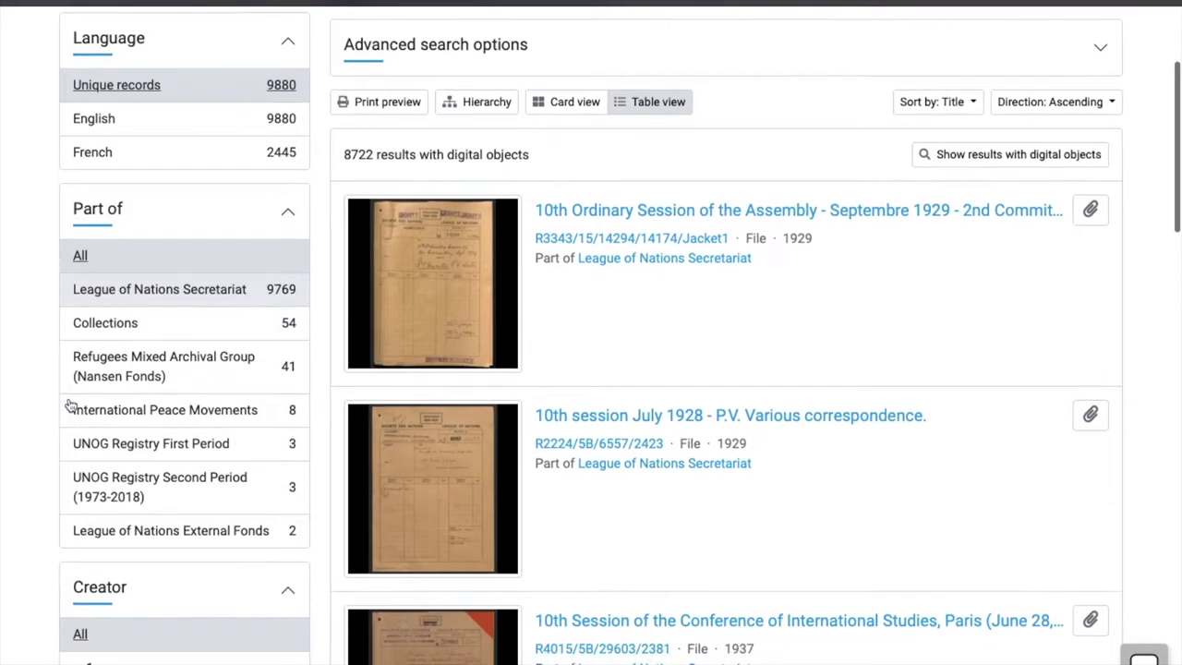
scroll(70, 407, down, 5)
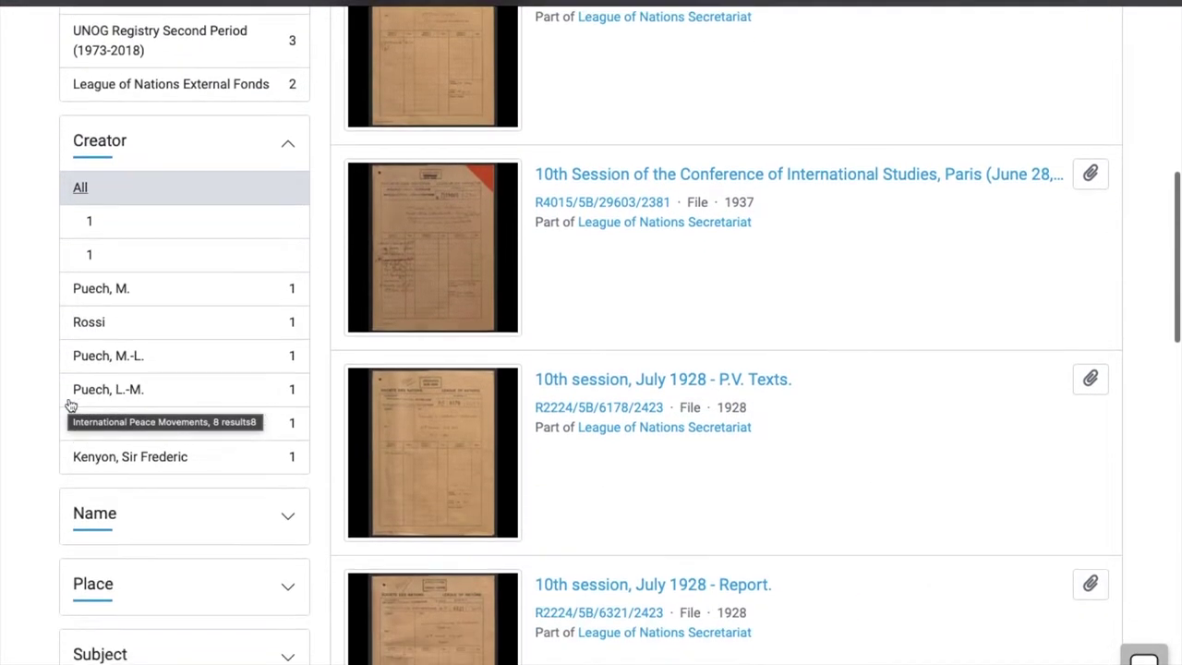
scroll(70, 407, down, 1)
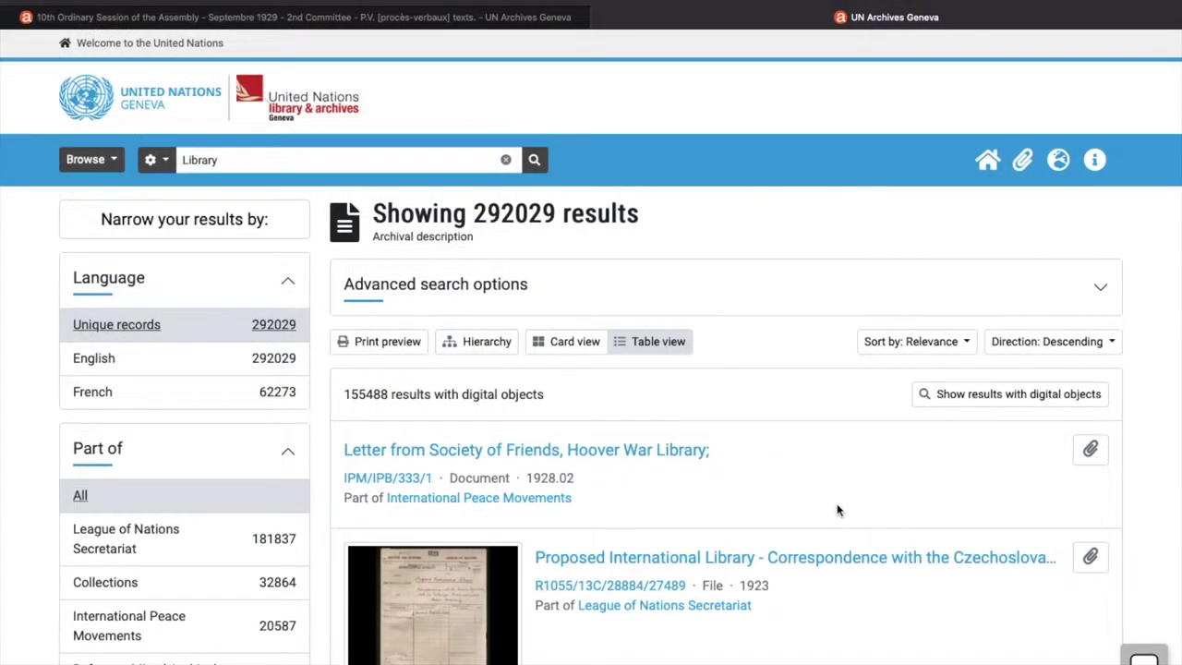
- Limit results to records with digital objects and open the Proposed International Library file
click(1016, 398)
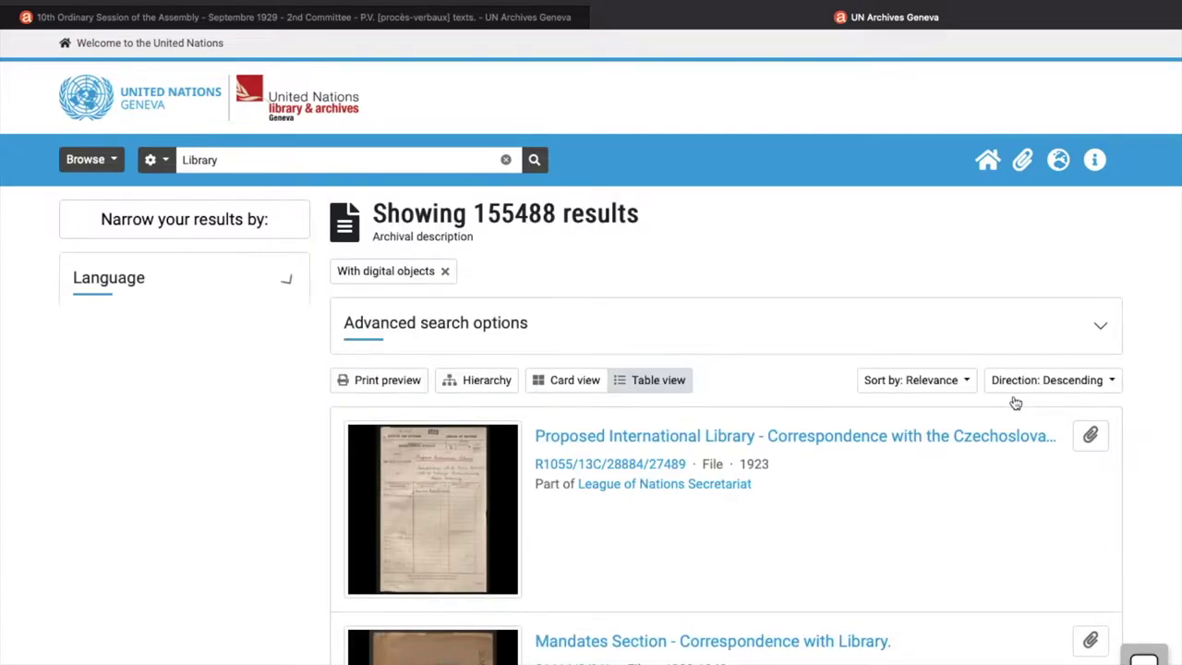
scroll(1017, 403, down, 3)
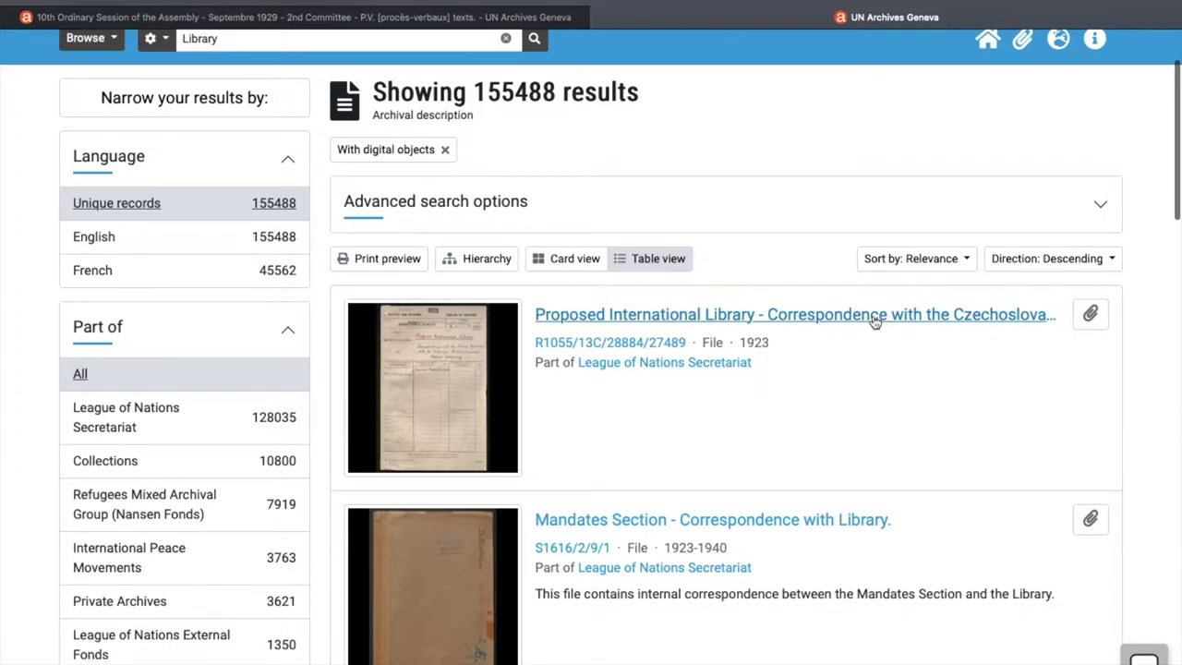
click(874, 316)
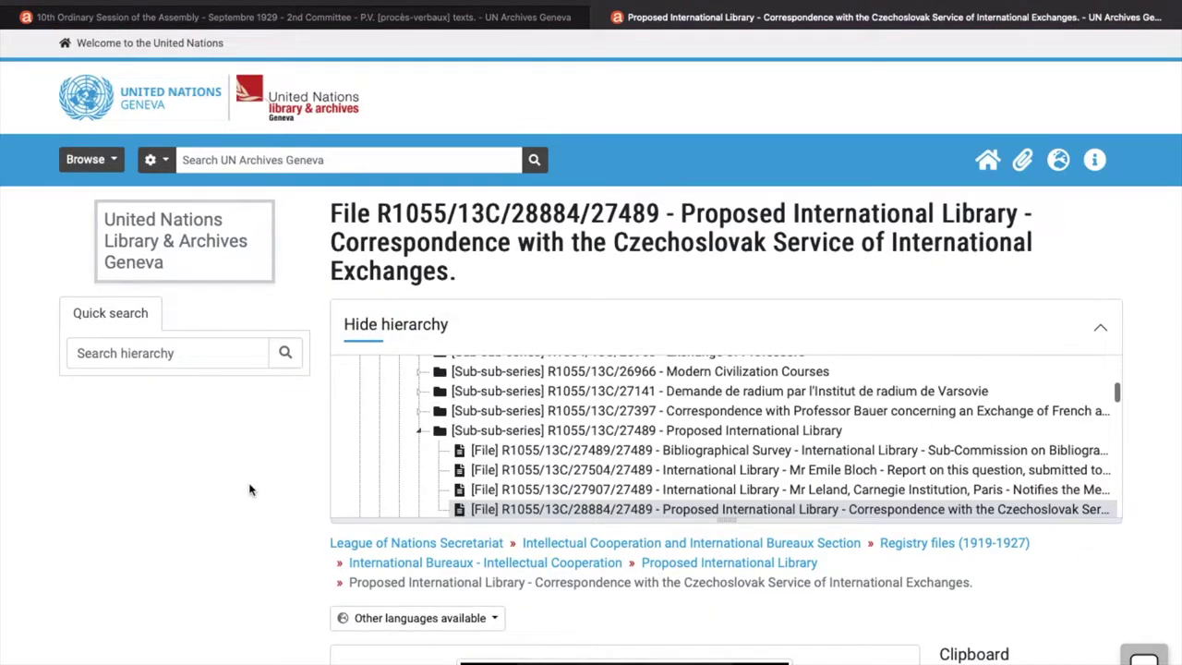
- Accept the copyright notice and save the file's PDF to Documents
scroll(250, 489, down, 5)
scroll(249, 489, down, 5)
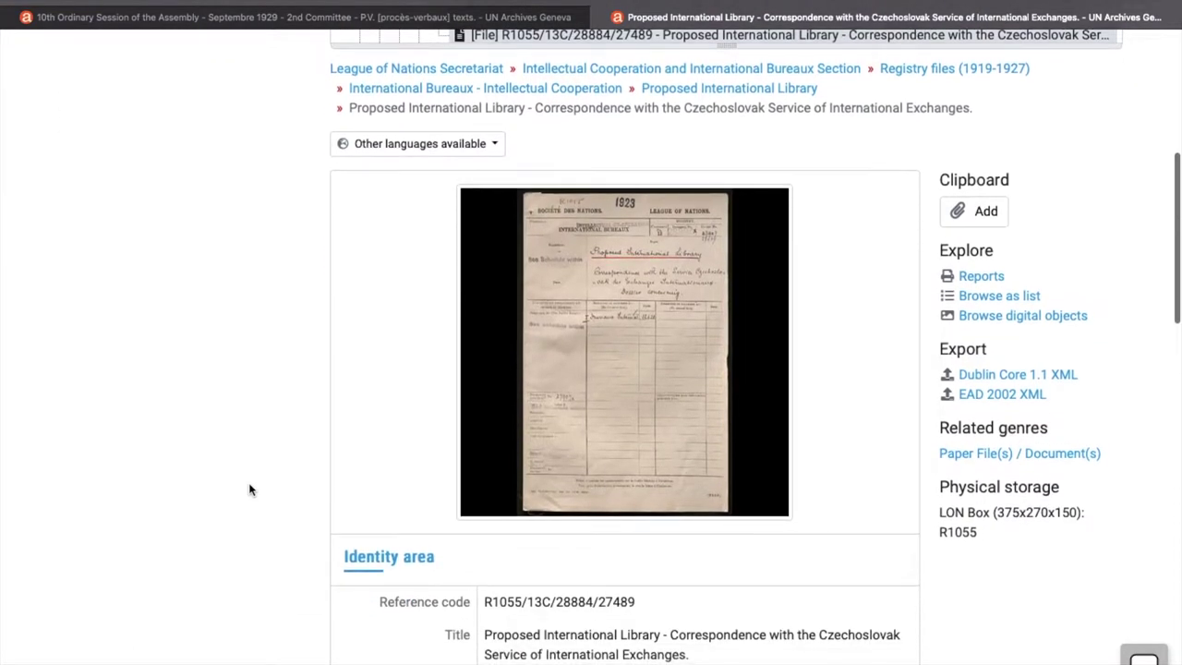
click(617, 368)
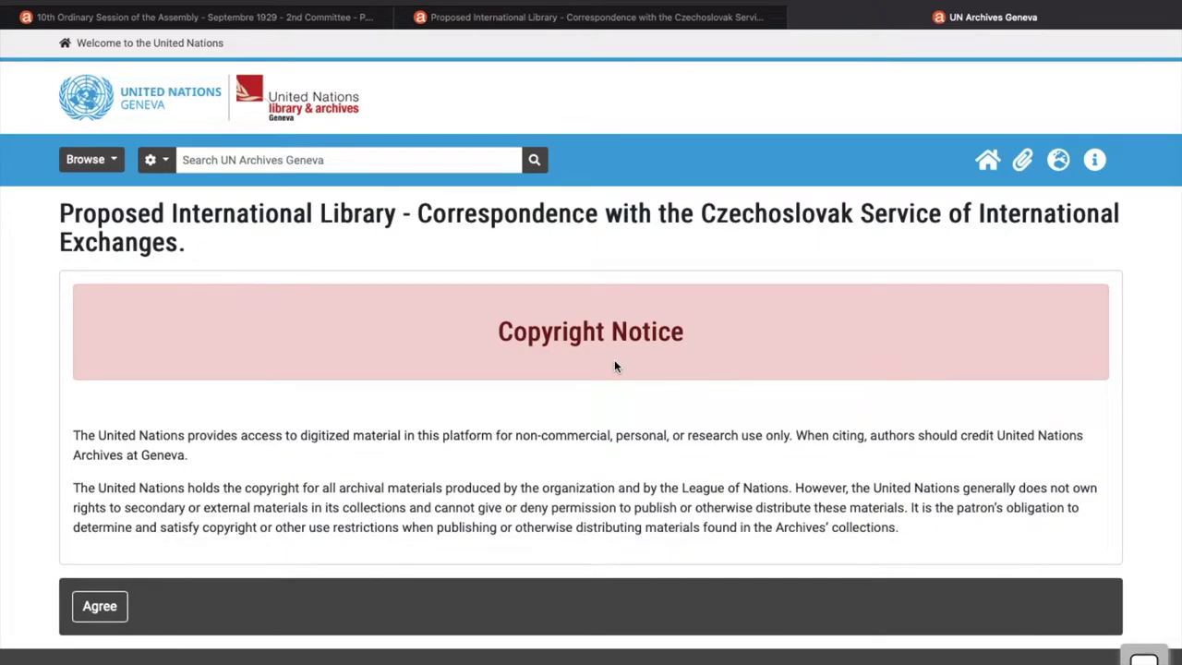
click(110, 607)
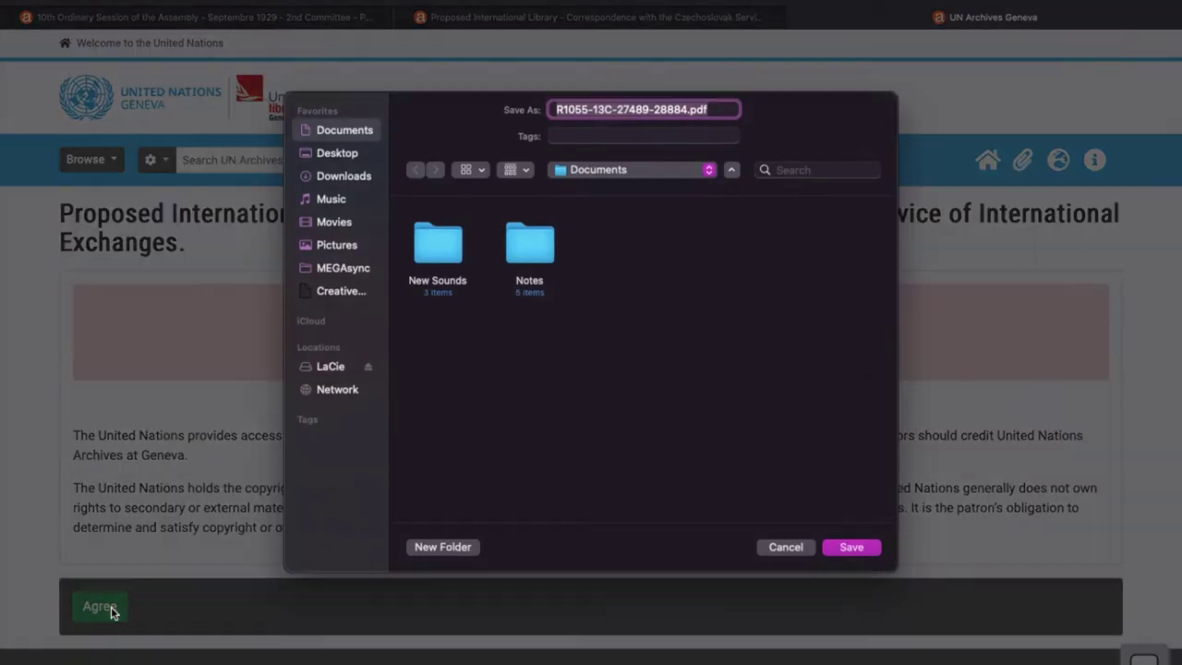
click(851, 550)
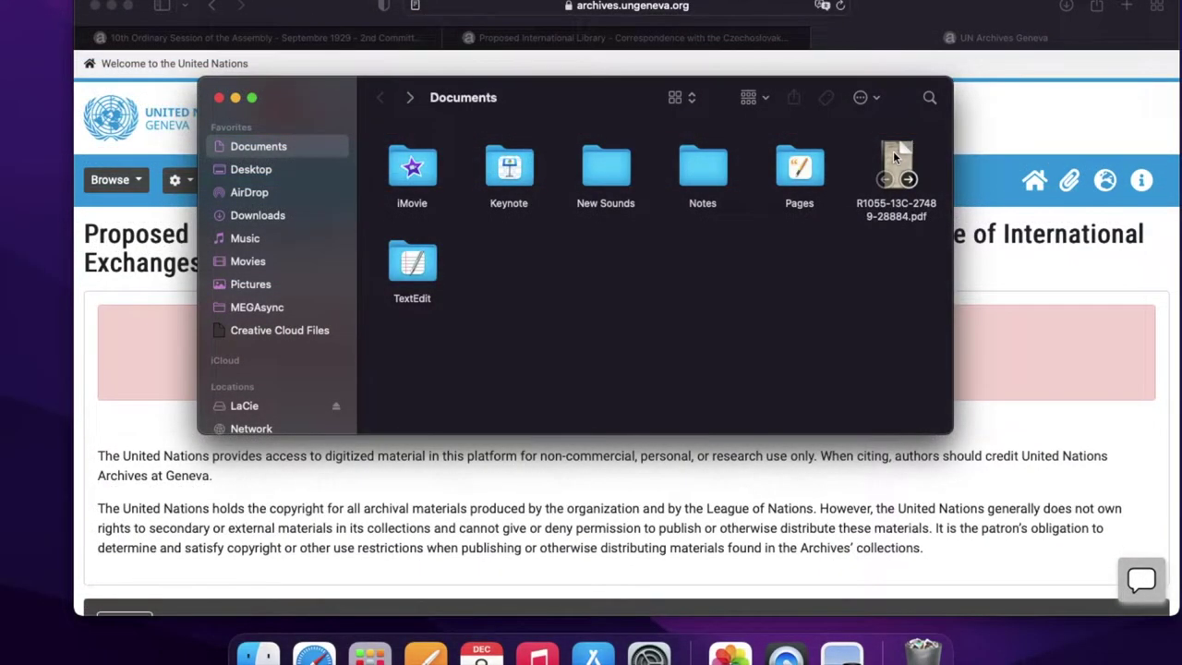
- Open R1055-13C-27489-28884.pdf in Preview and scroll through its cover page
double_click(893, 157)
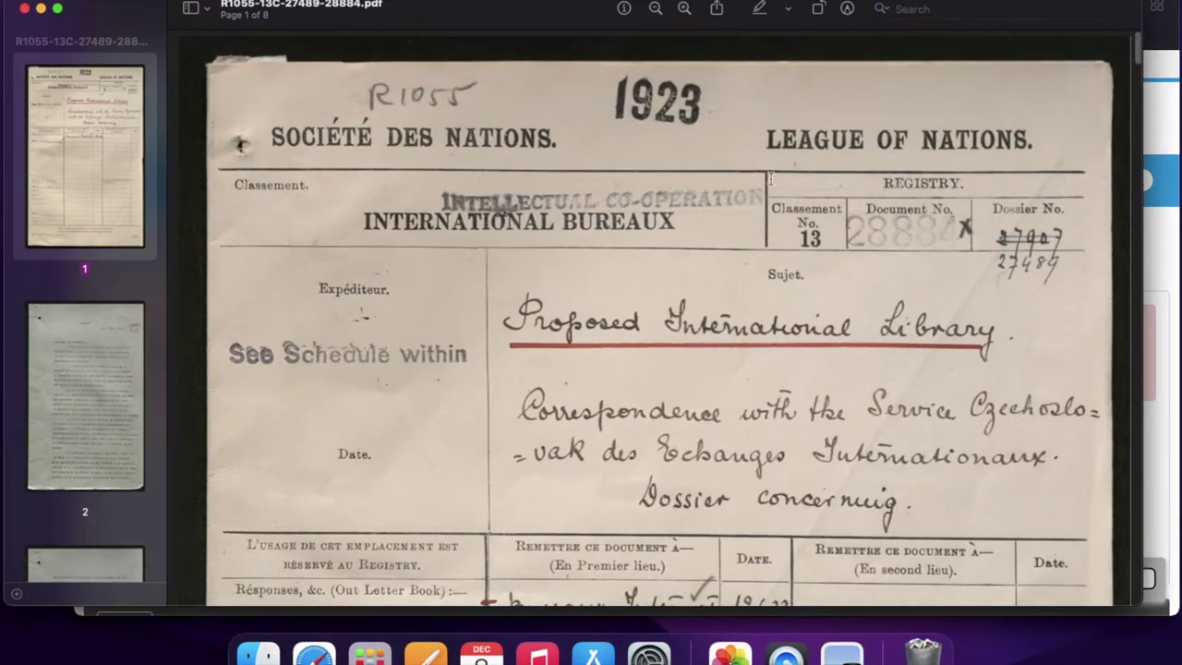
scroll(770, 178, down, 10)
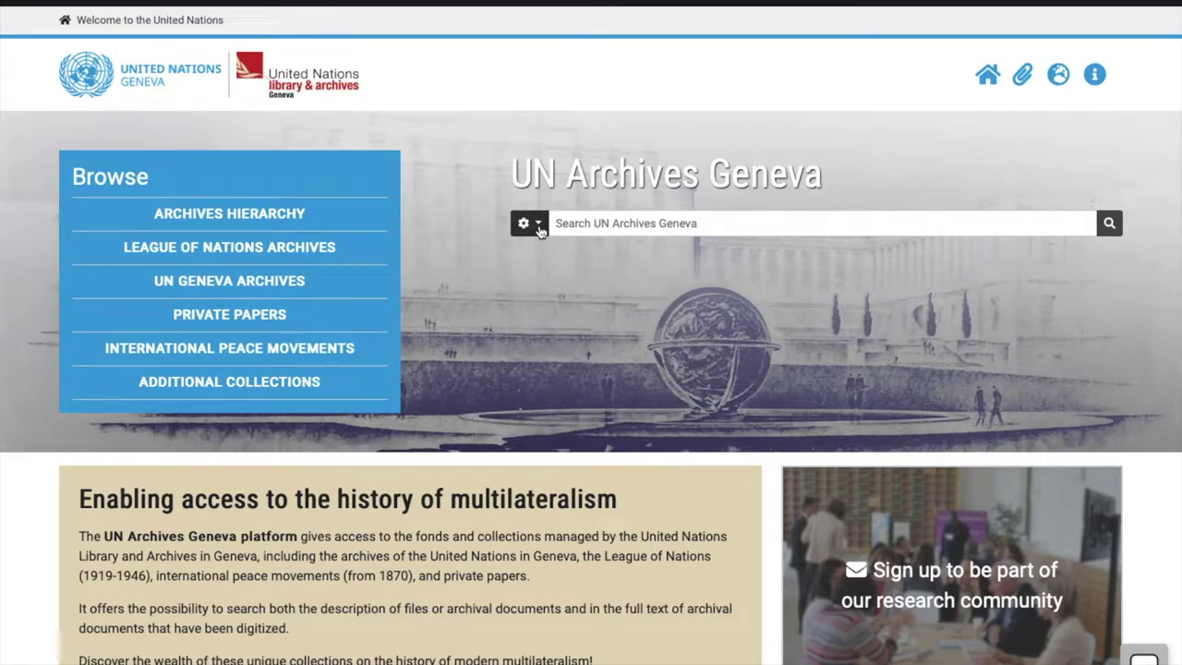
- Search the archives for 'Library' and reveal the advanced search options
click(624, 226)
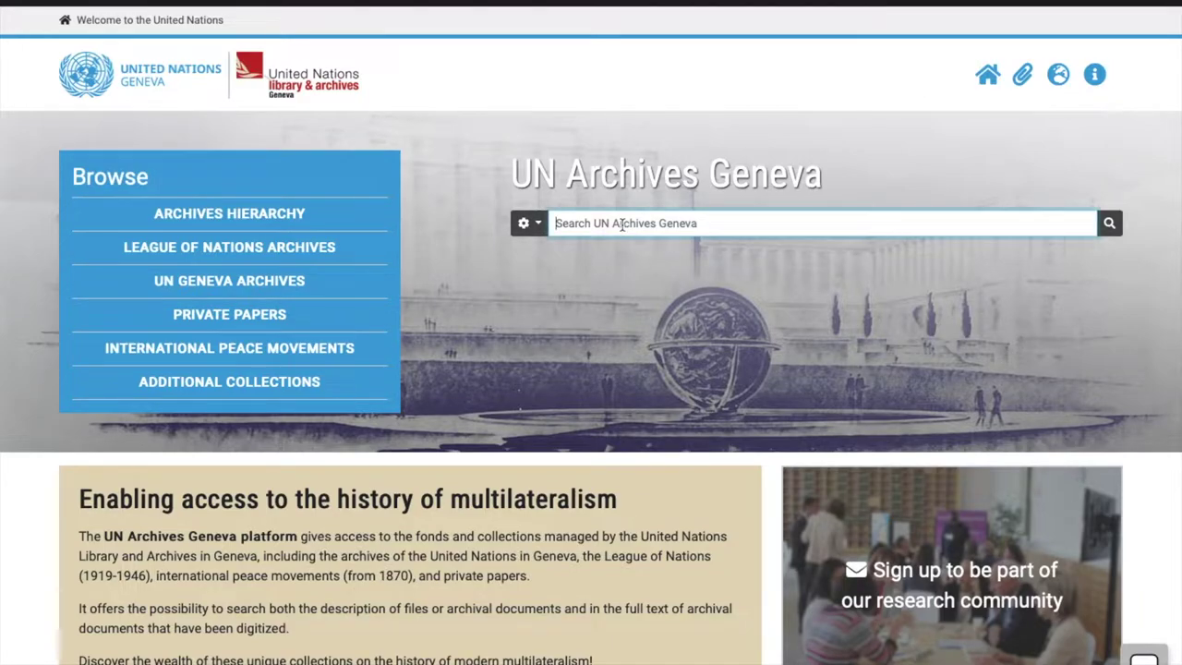
text(Library)
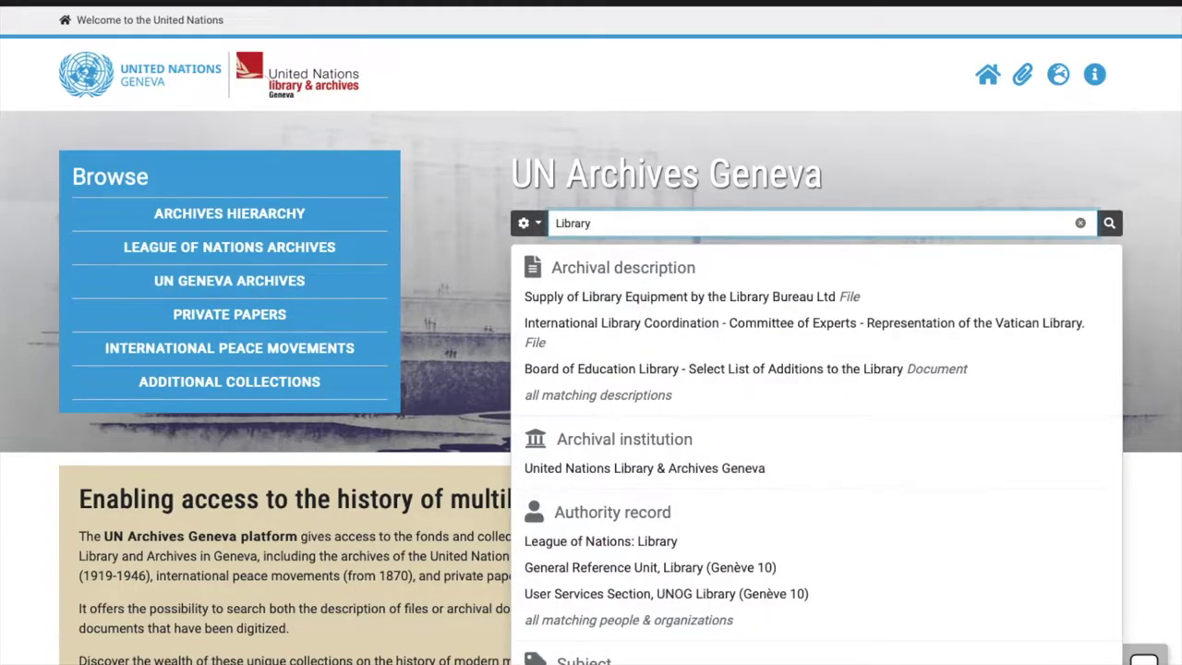
key(Escape)
key(Return)
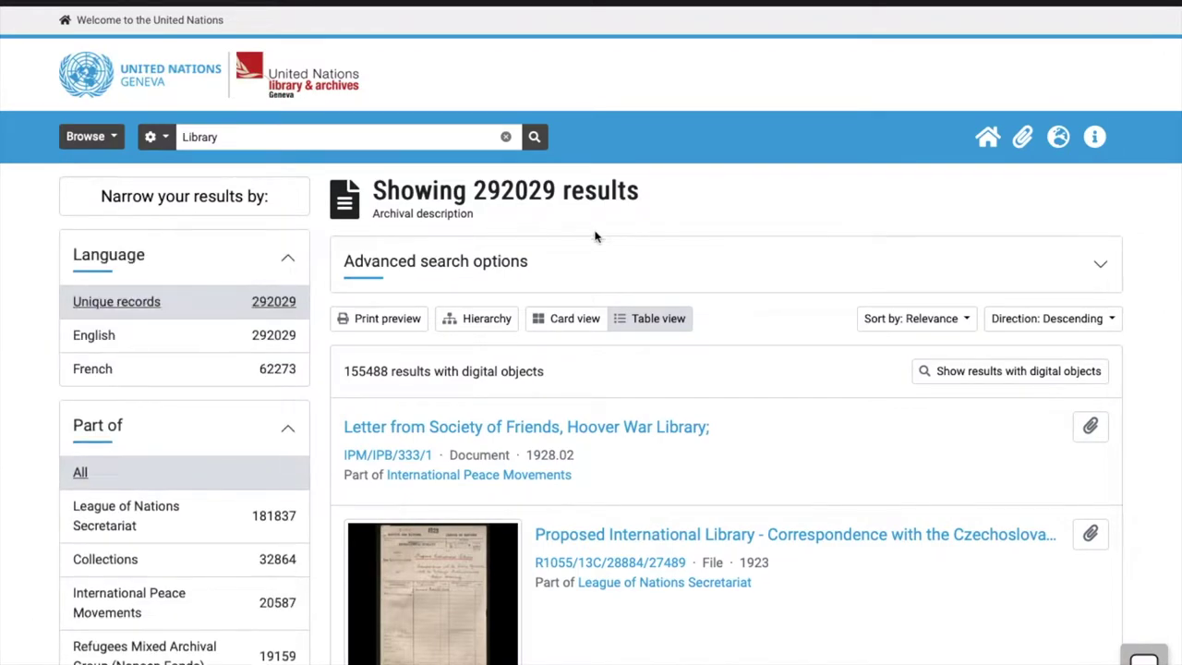
click(462, 279)
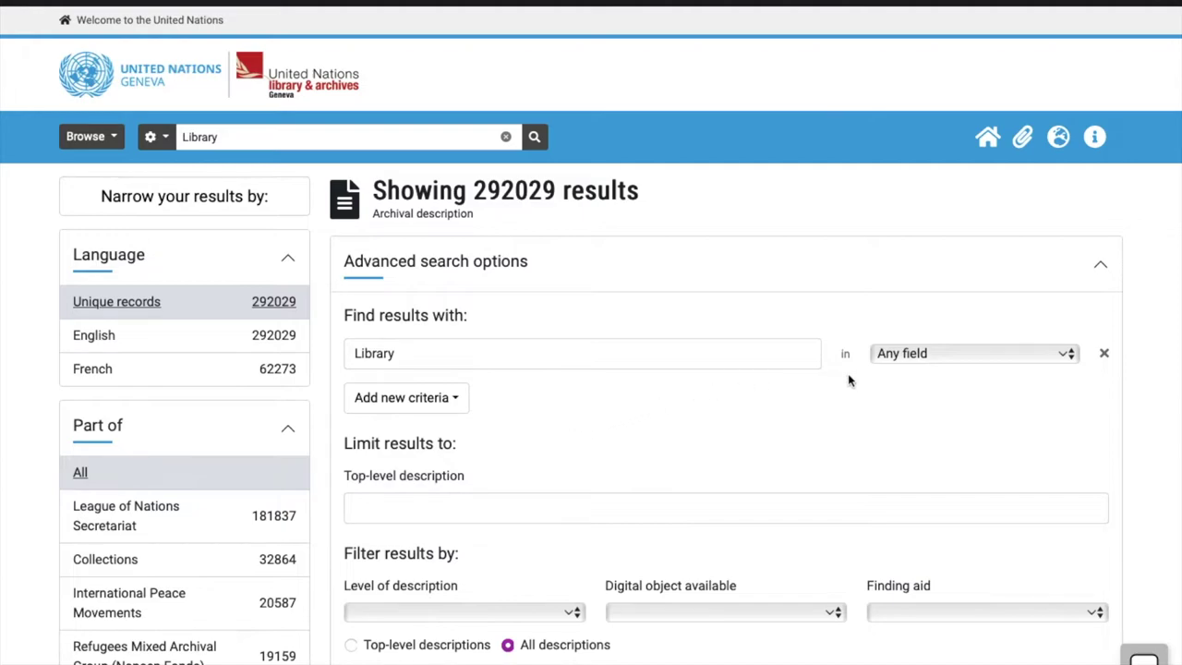
- Match 'Library' in titles within 'Fonds - League of Nations Secretariat' and rerun the search
click(1053, 355)
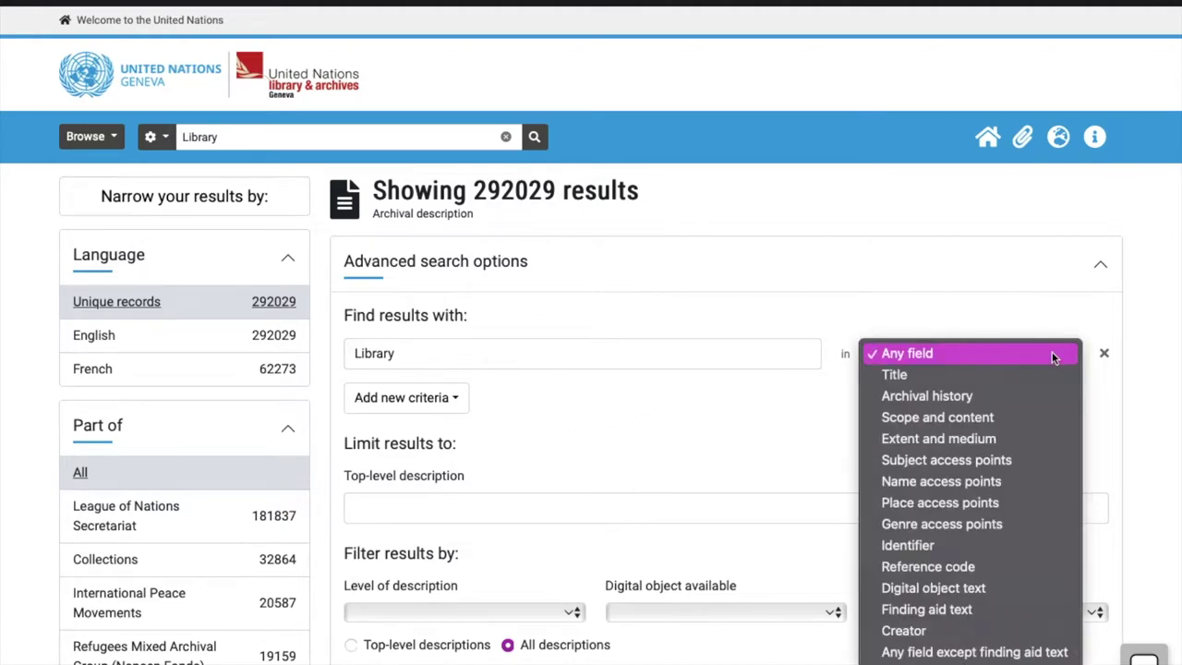
click(1036, 368)
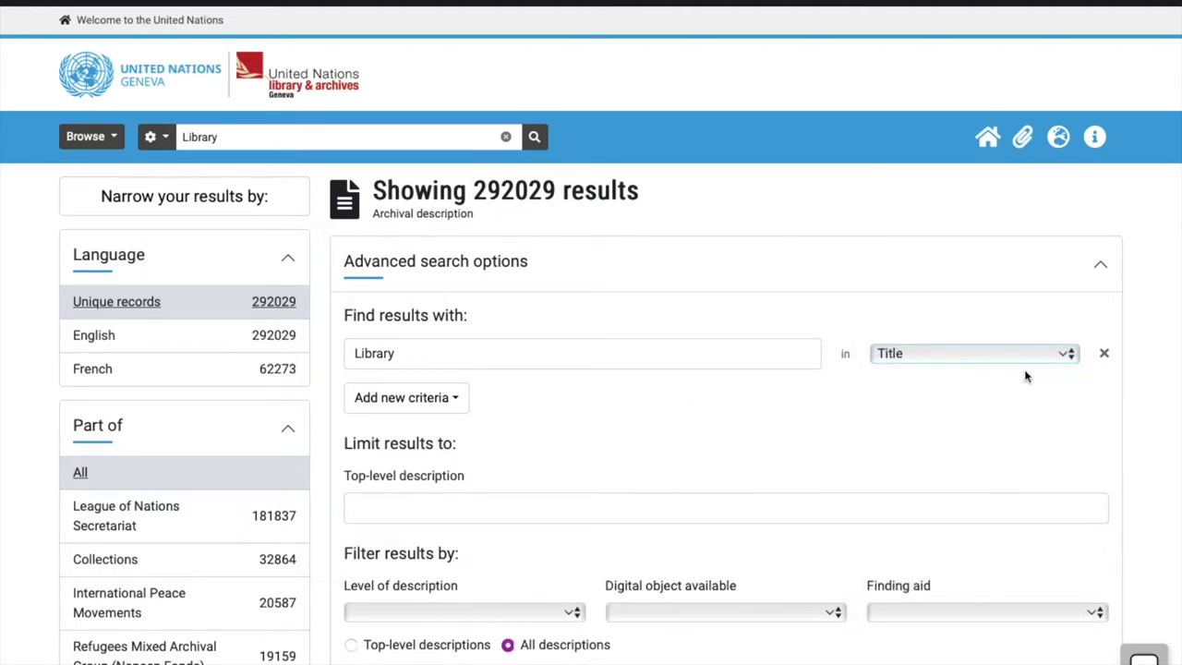
click(560, 510)
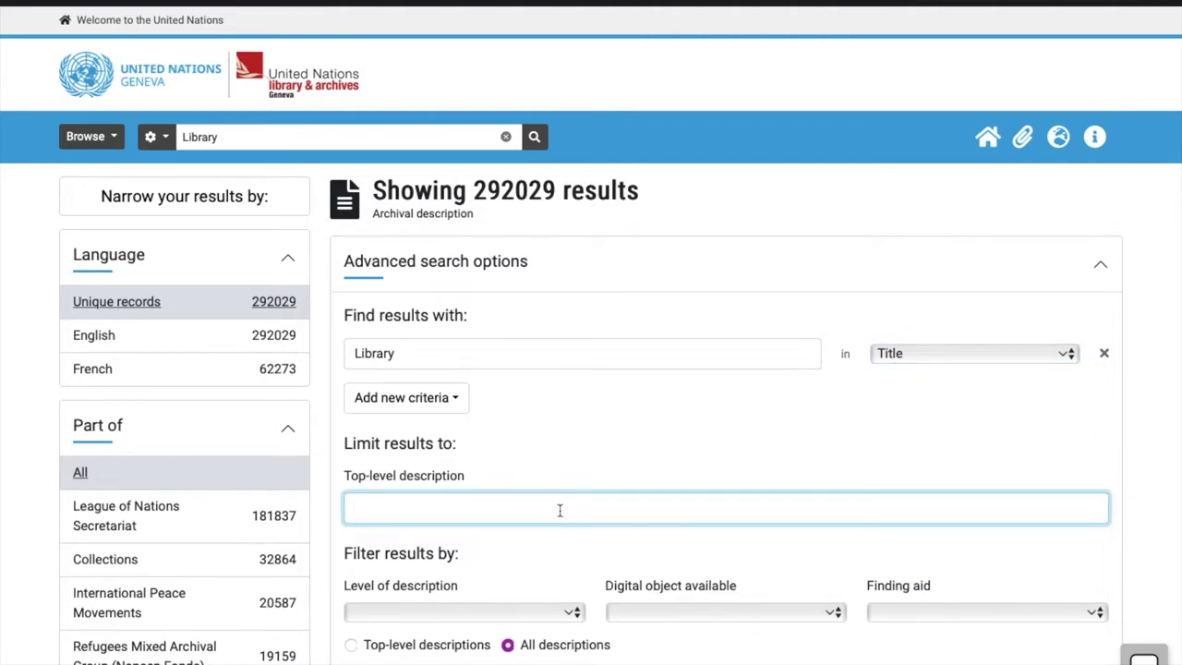
text(Leagu)
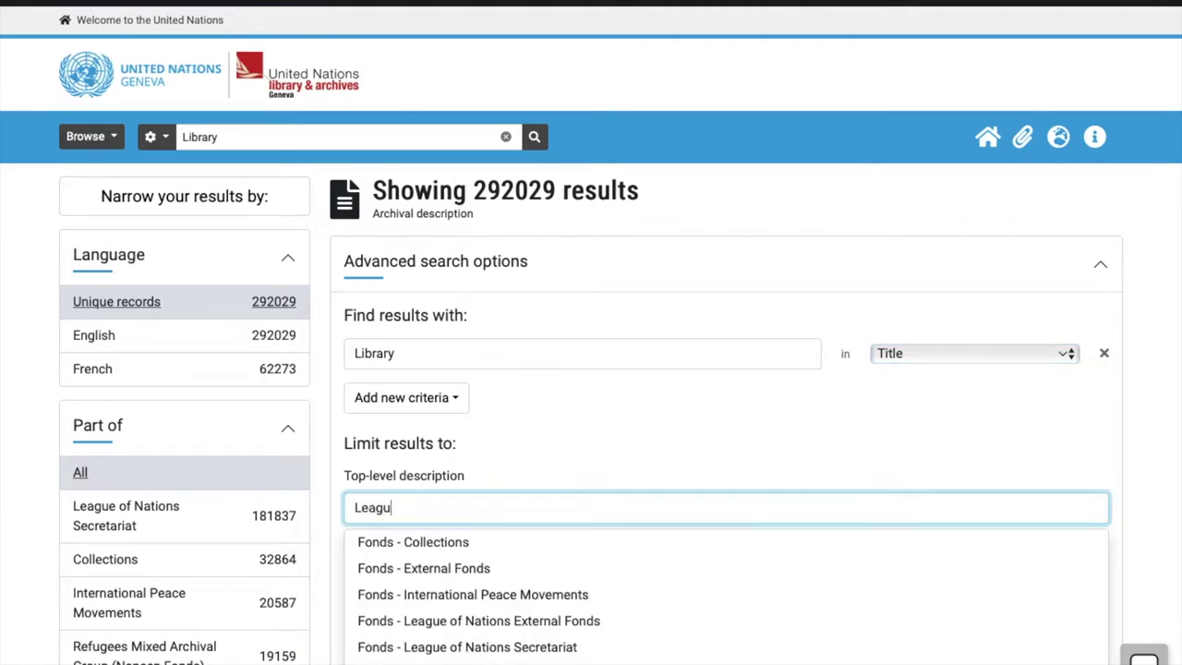
click(488, 567)
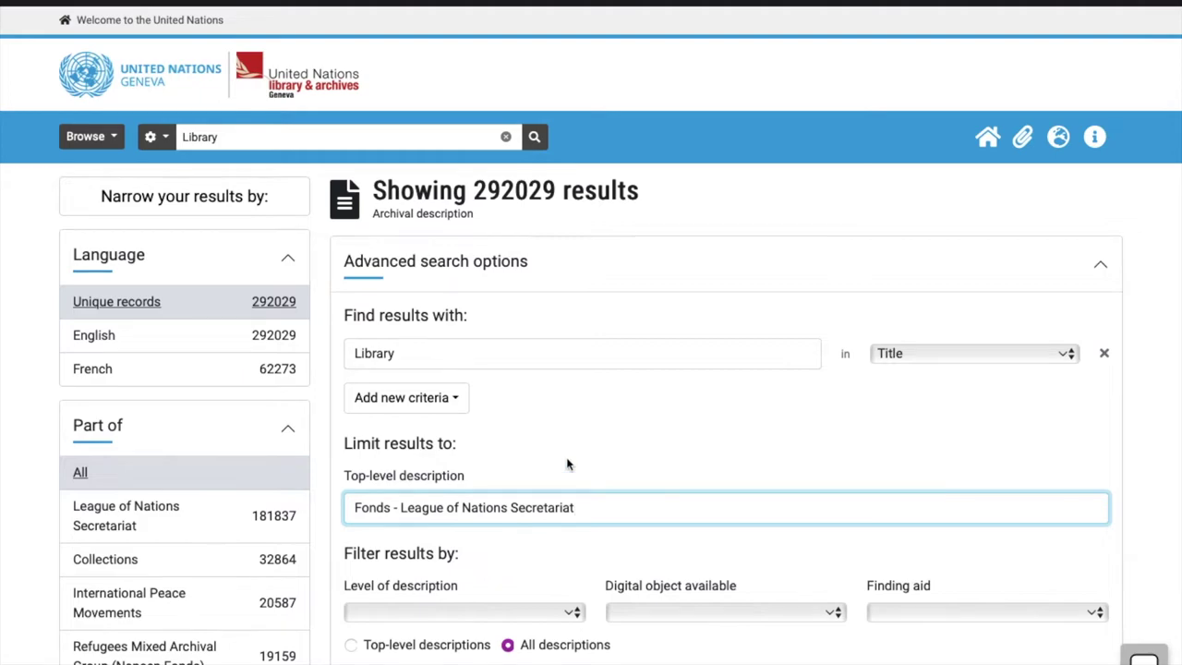
scroll(568, 464, down, 3)
click(757, 509)
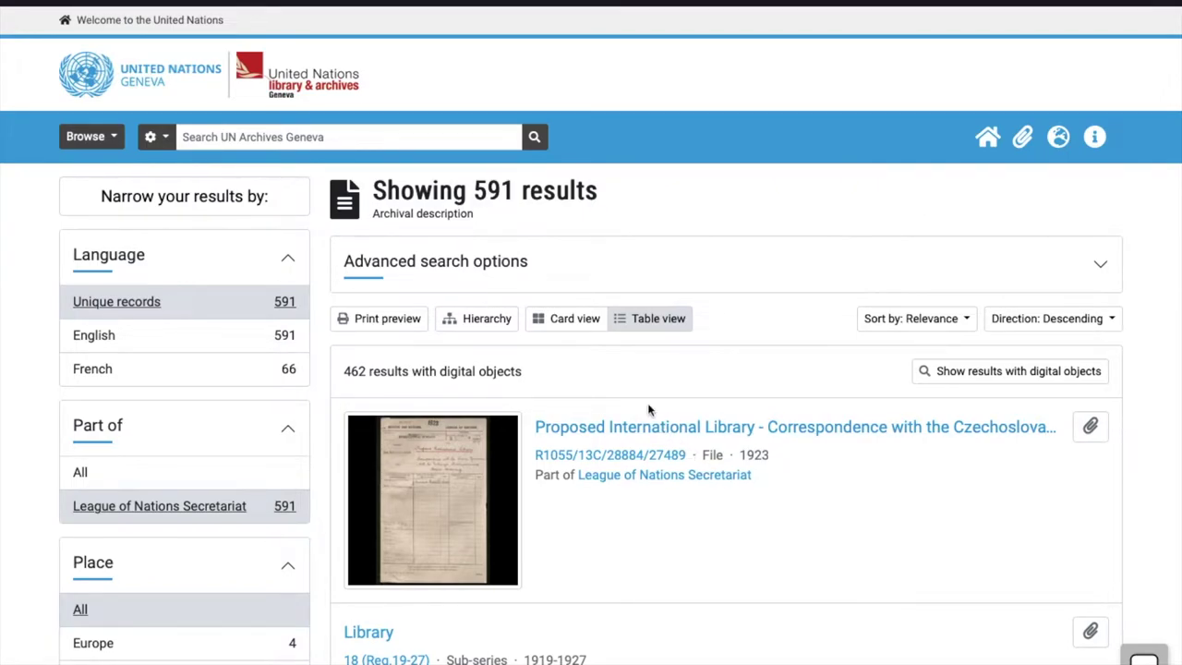
- Add an AND criterion matching 'American Library Association' in titles
click(589, 265)
scroll(589, 265, down, 2)
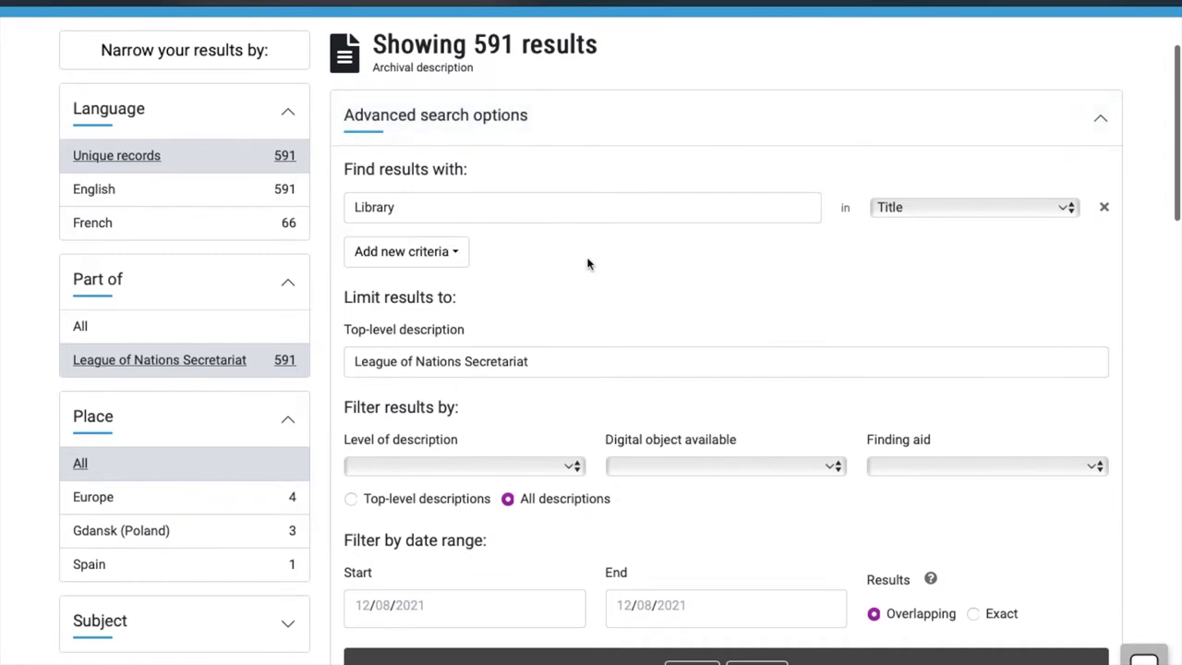
click(441, 255)
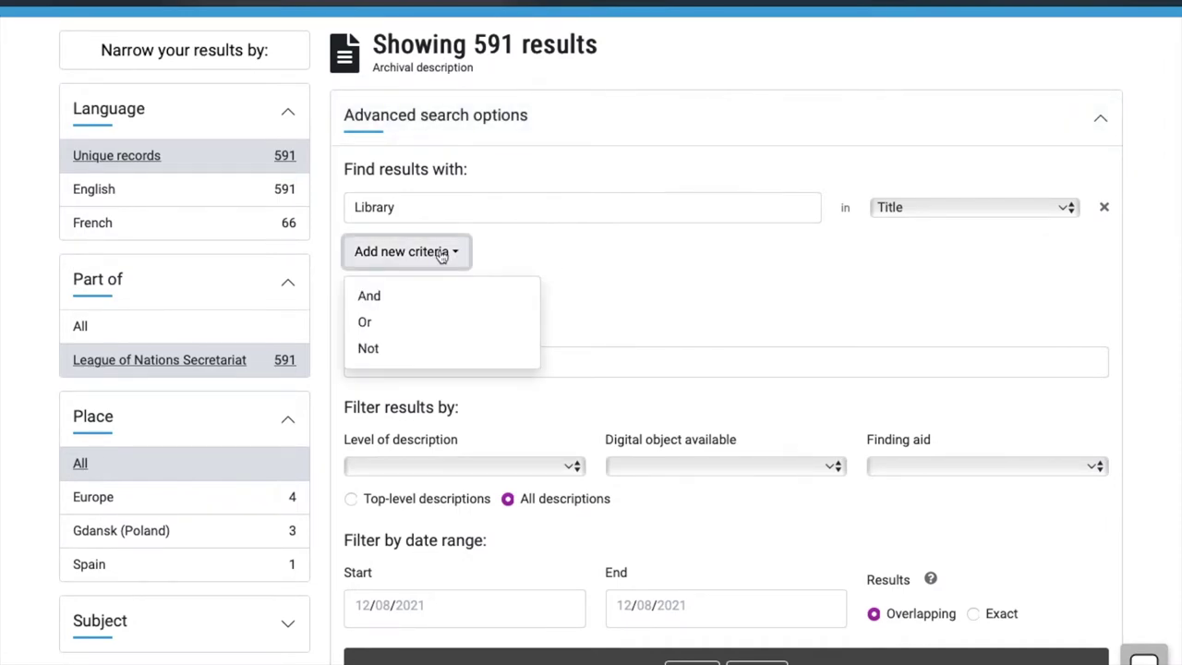
click(398, 295)
text(A)
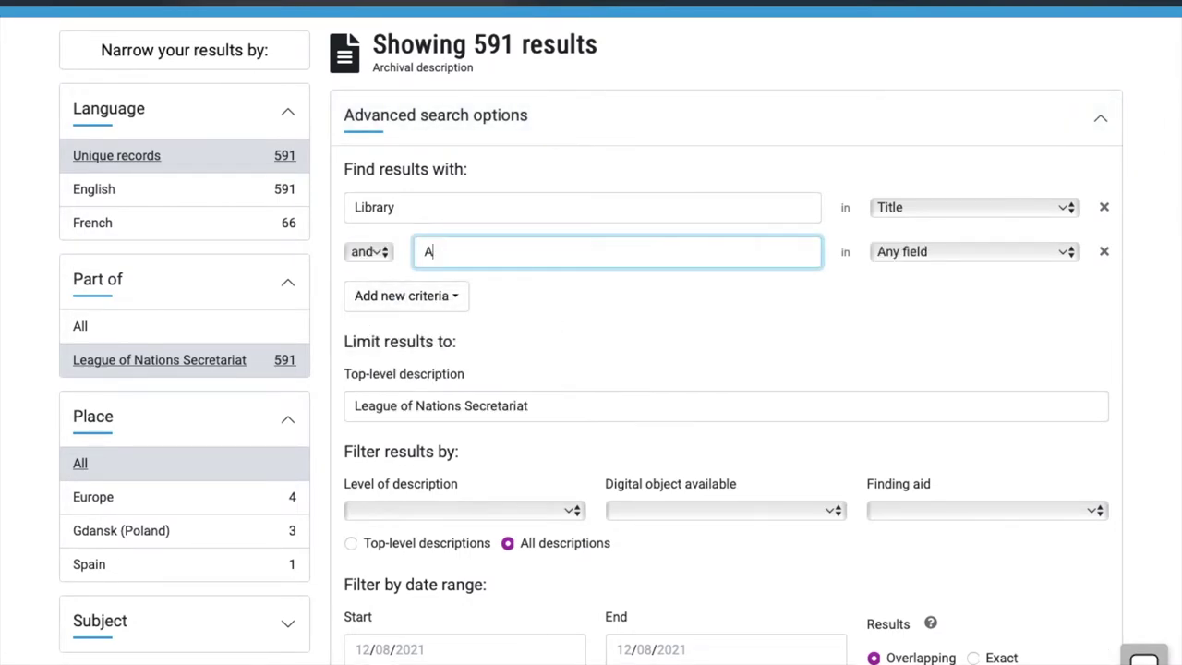
text(merican Library Association)
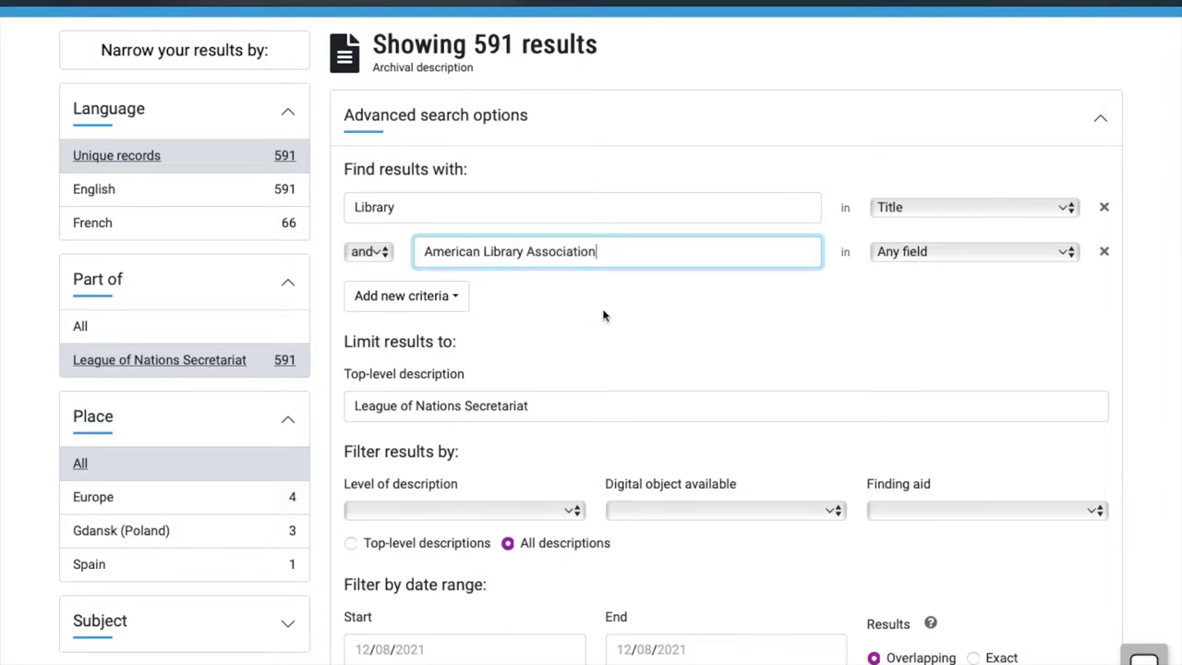
click(960, 251)
click(943, 273)
- Set an exact start date of 04/22/1922, search, and open the first result
scroll(737, 323, down, 3)
click(442, 431)
text(04221922)
click(975, 435)
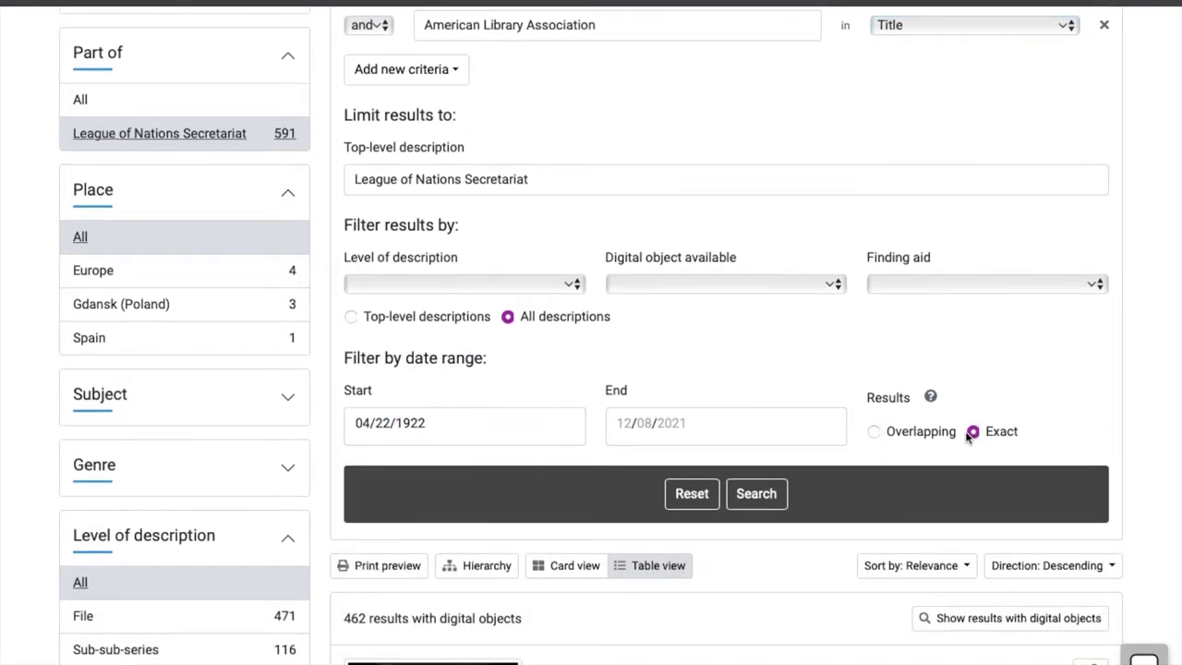
click(763, 496)
click(933, 432)
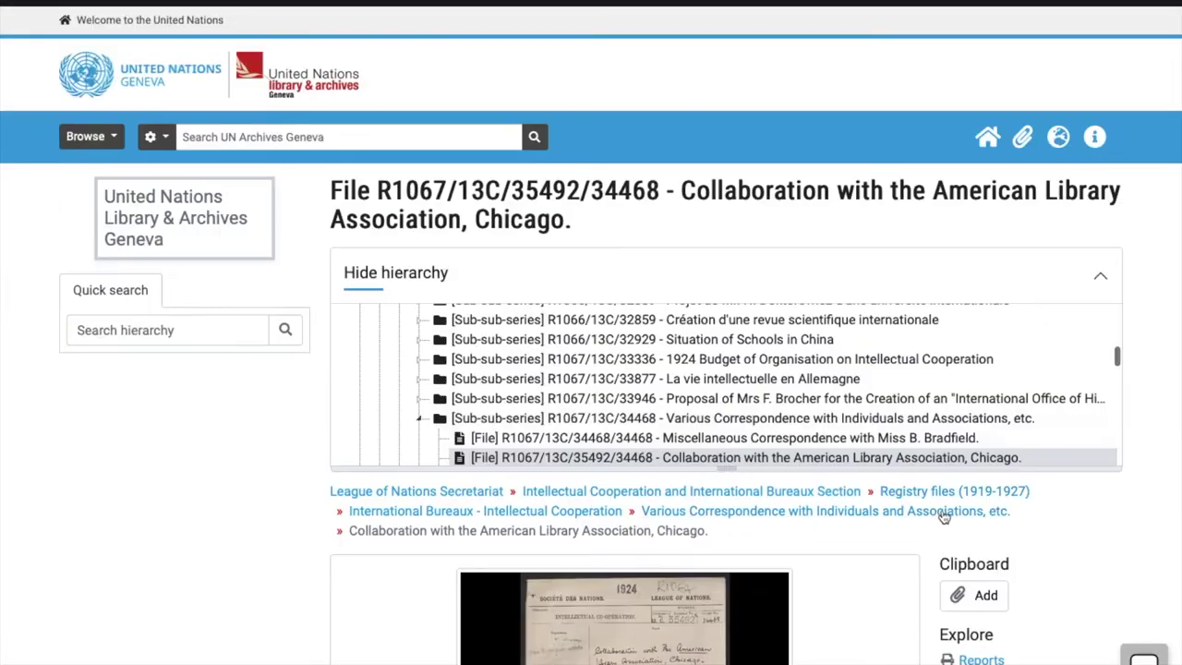
scroll(953, 525, down, 5)
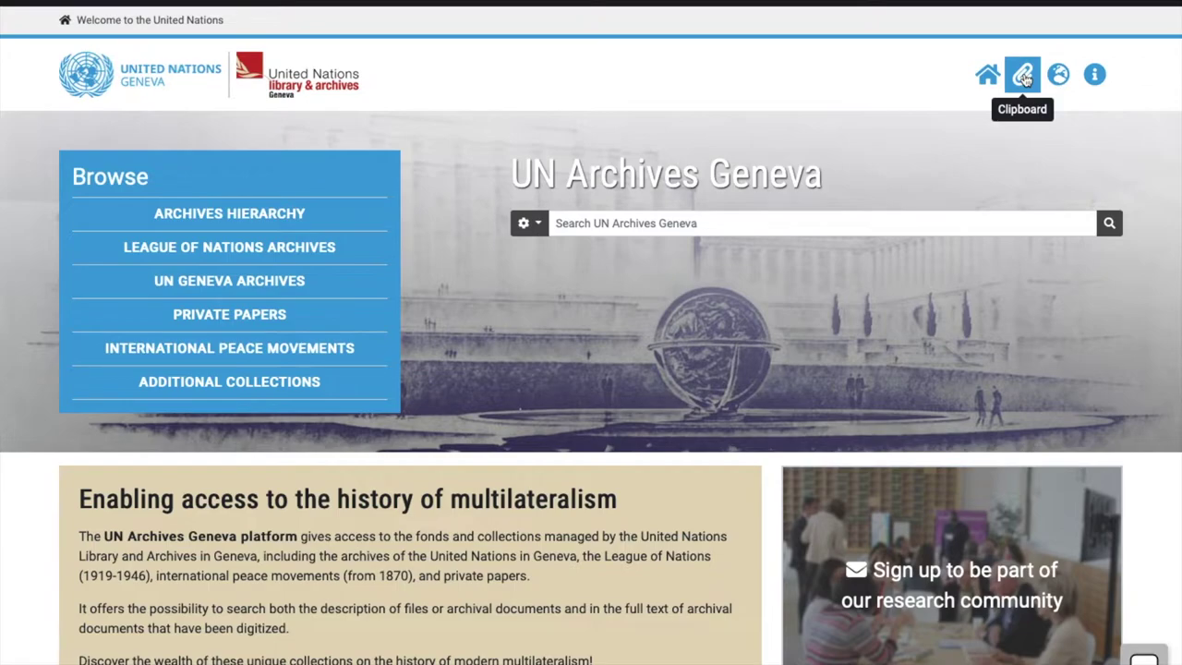
- Search the archives for 'Library'
click(779, 224)
text(Library)
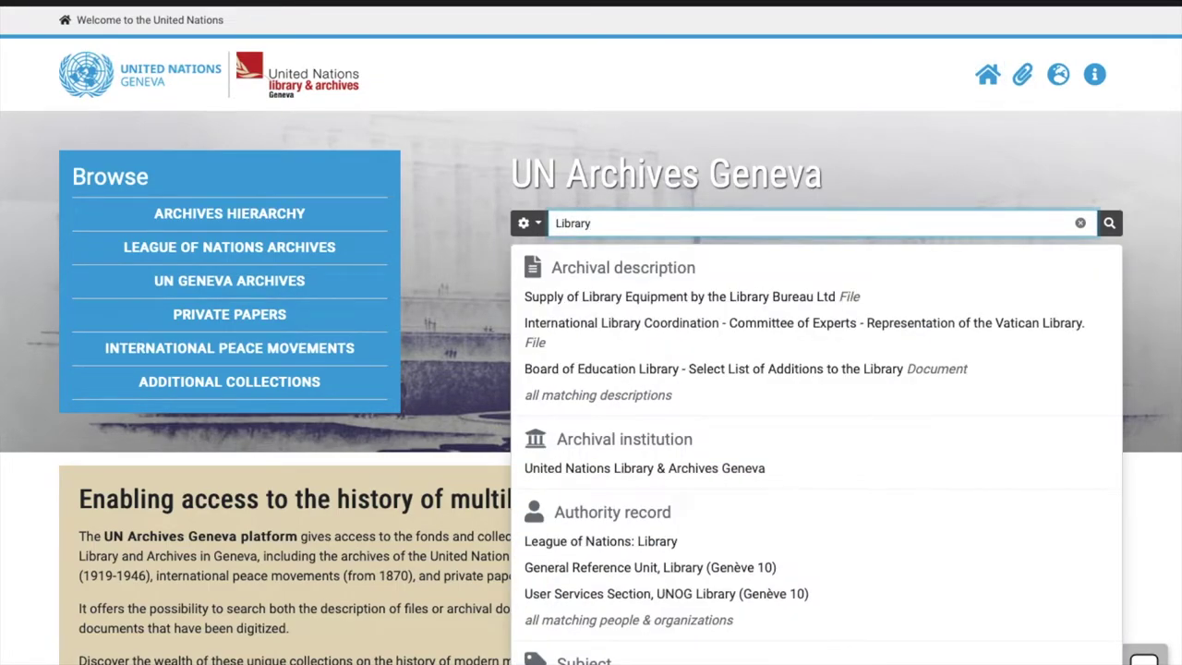
key(Return)
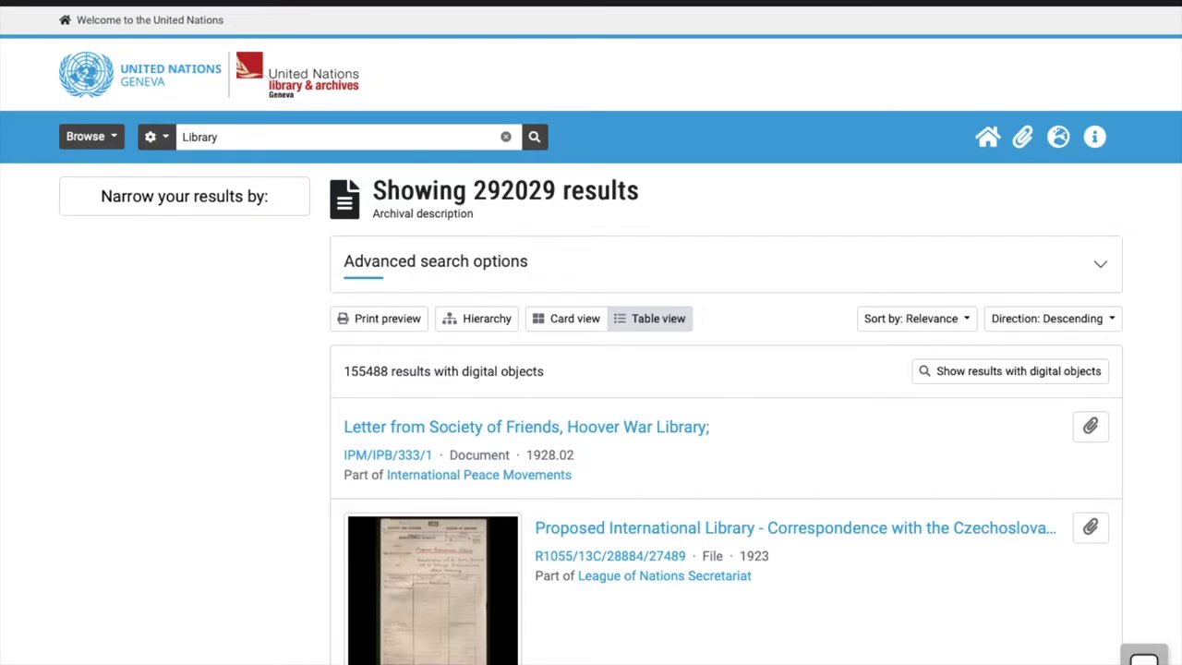
scroll(771, 386, down, 4)
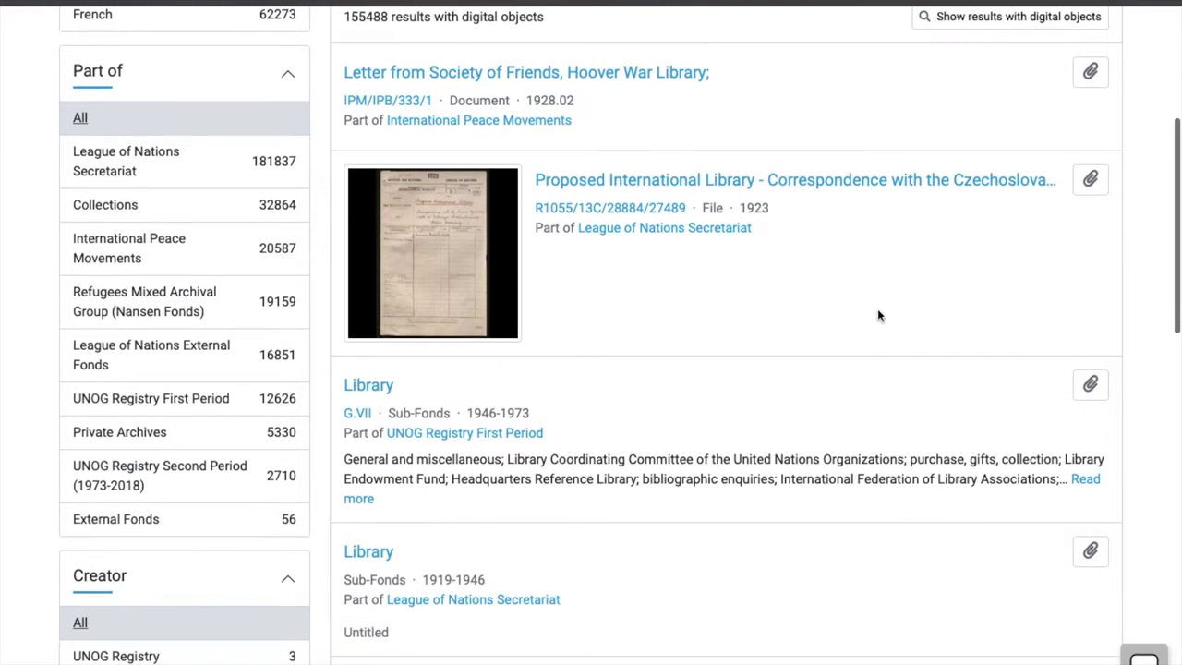
- Add the Proposed International Library file and the Mandates Section correspondence file to the clipboard
click(1092, 181)
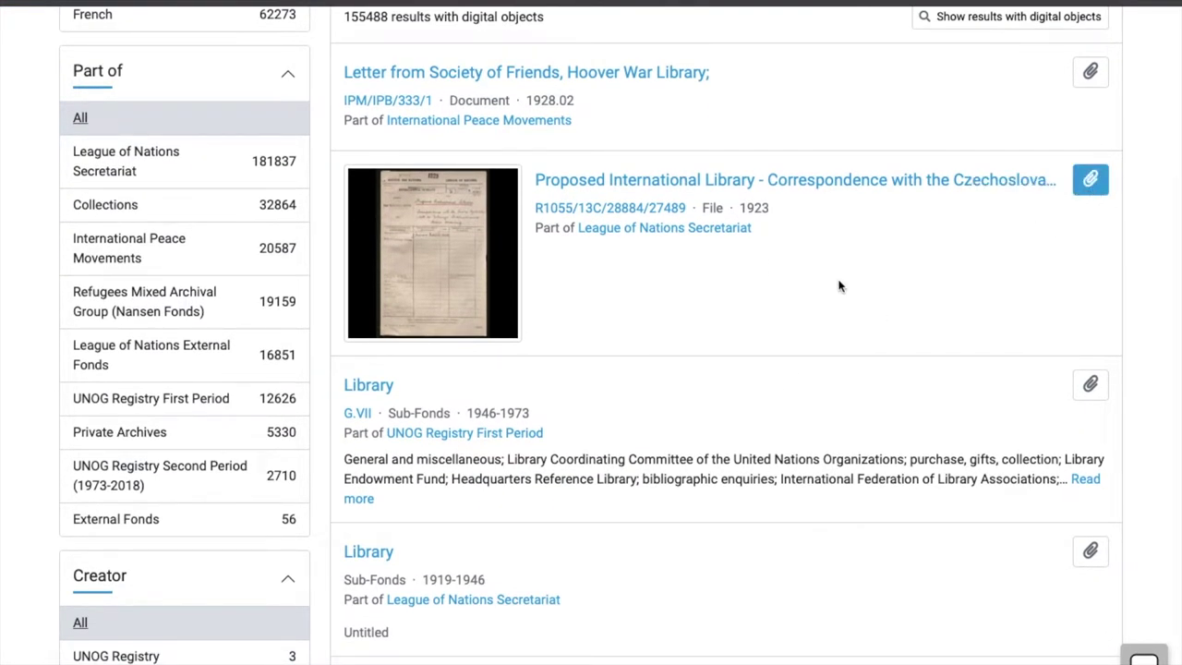
scroll(838, 287, down, 6)
scroll(839, 286, down, 3)
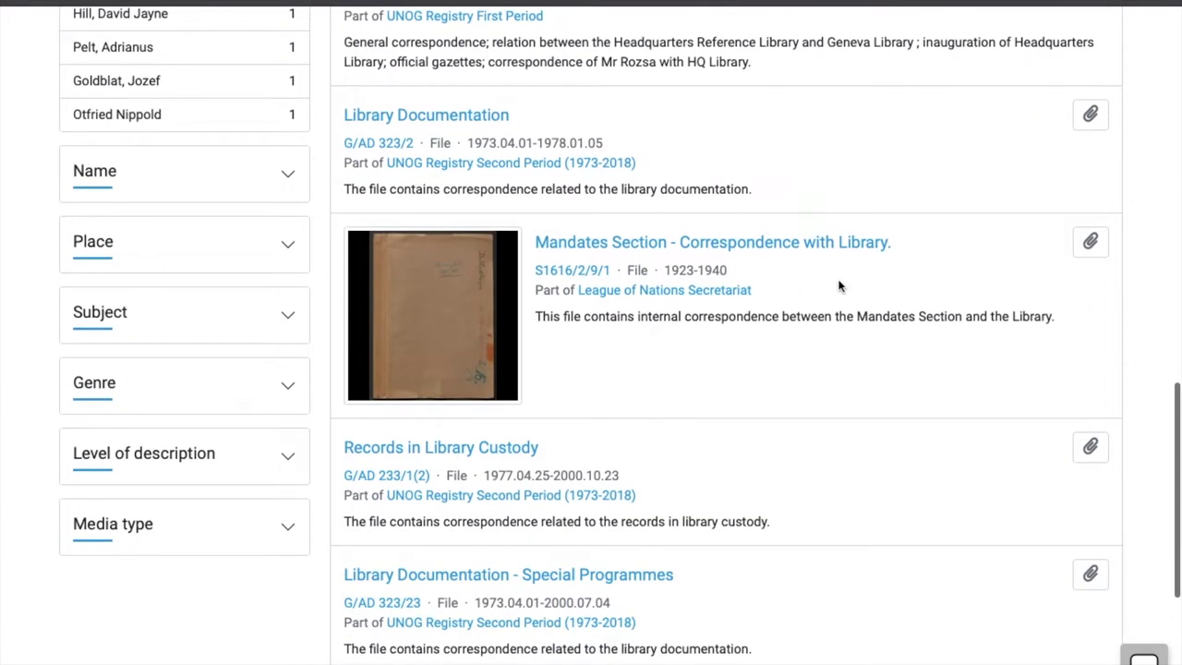
click(1094, 241)
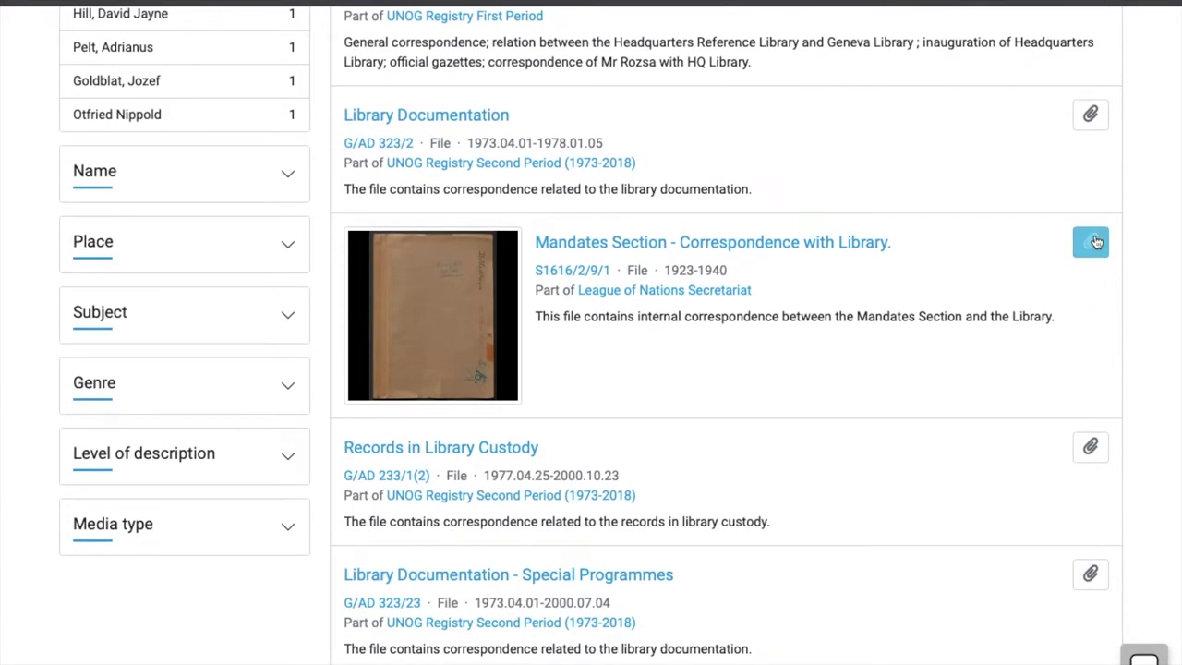
scroll(905, 267, down, 3)
- On the second results page, add another Library record to the clipboard
click(637, 440)
scroll(783, 409, down, 2)
scroll(784, 403, down, 4)
scroll(785, 408, down, 1)
scroll(785, 410, down, 1)
click(1091, 275)
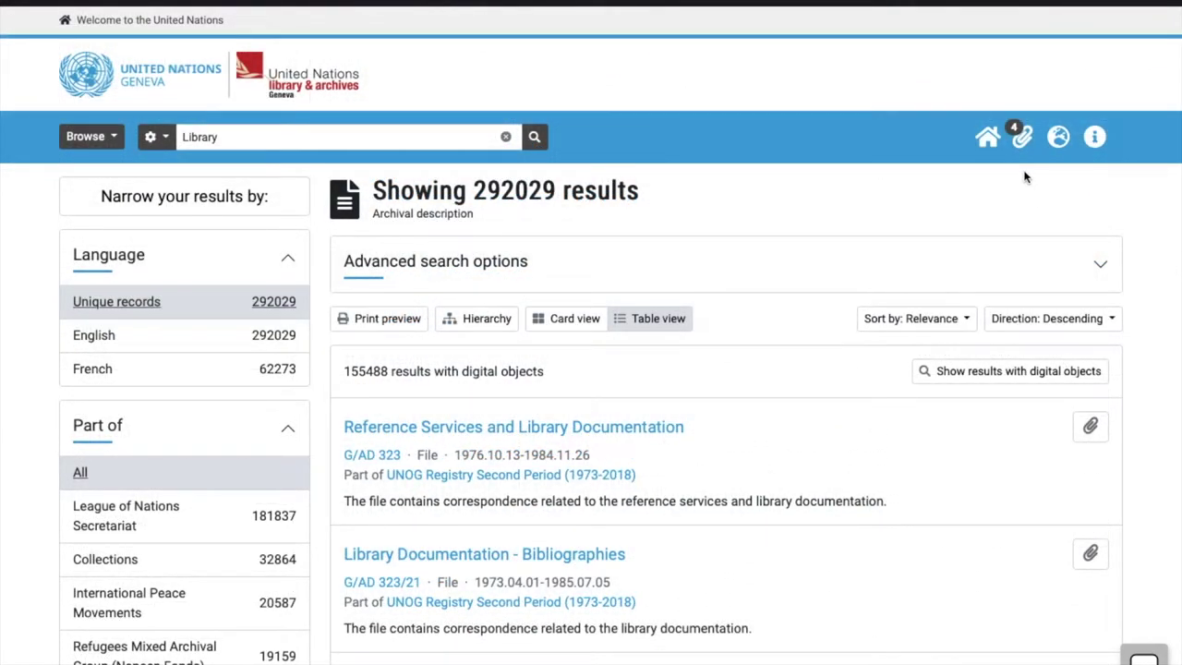
- Show the clipboard page listing its four collected records
click(1022, 144)
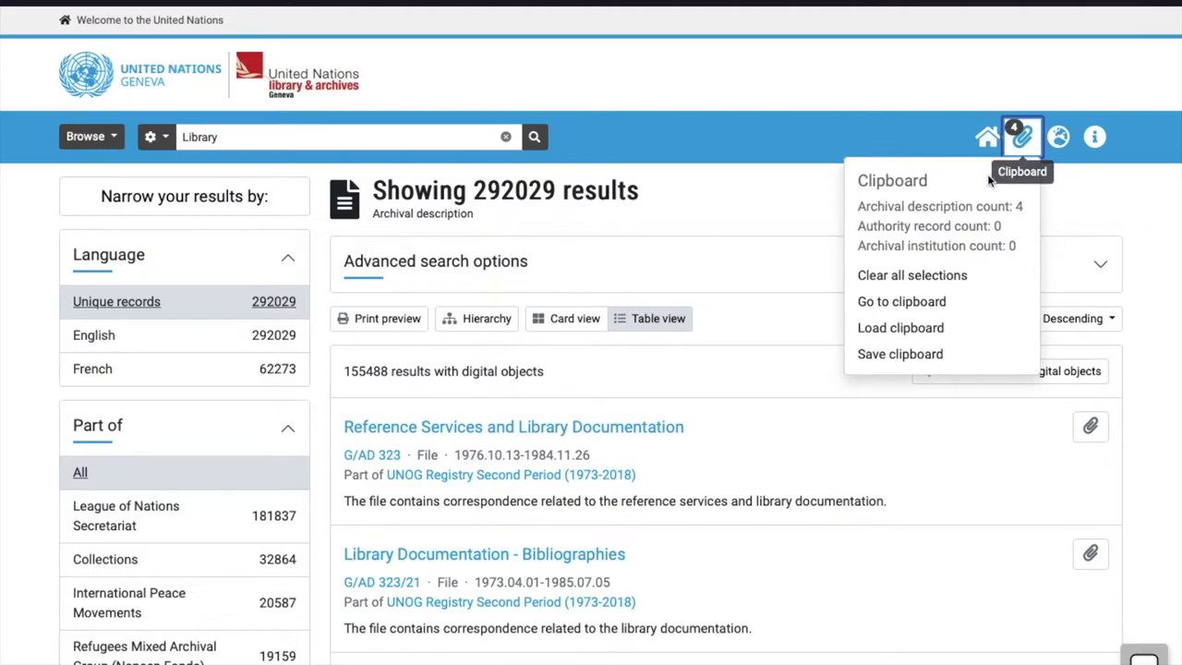
click(936, 303)
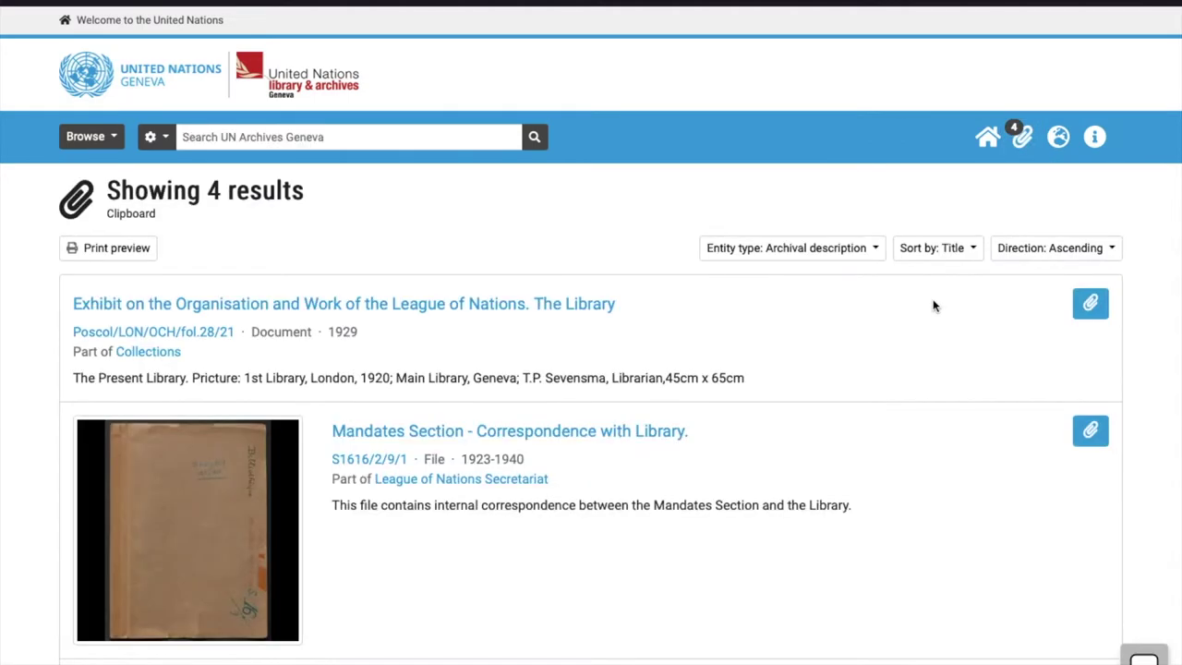
scroll(905, 340, down, 1)
scroll(905, 340, down, 5)
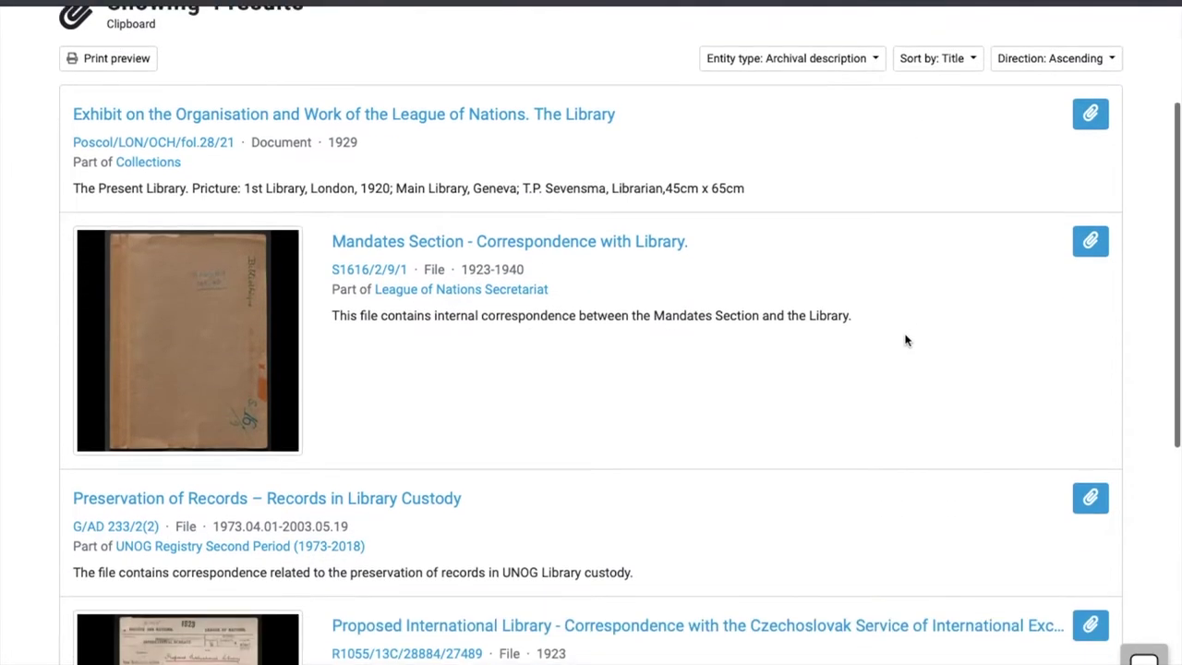
scroll(905, 340, down, 1)
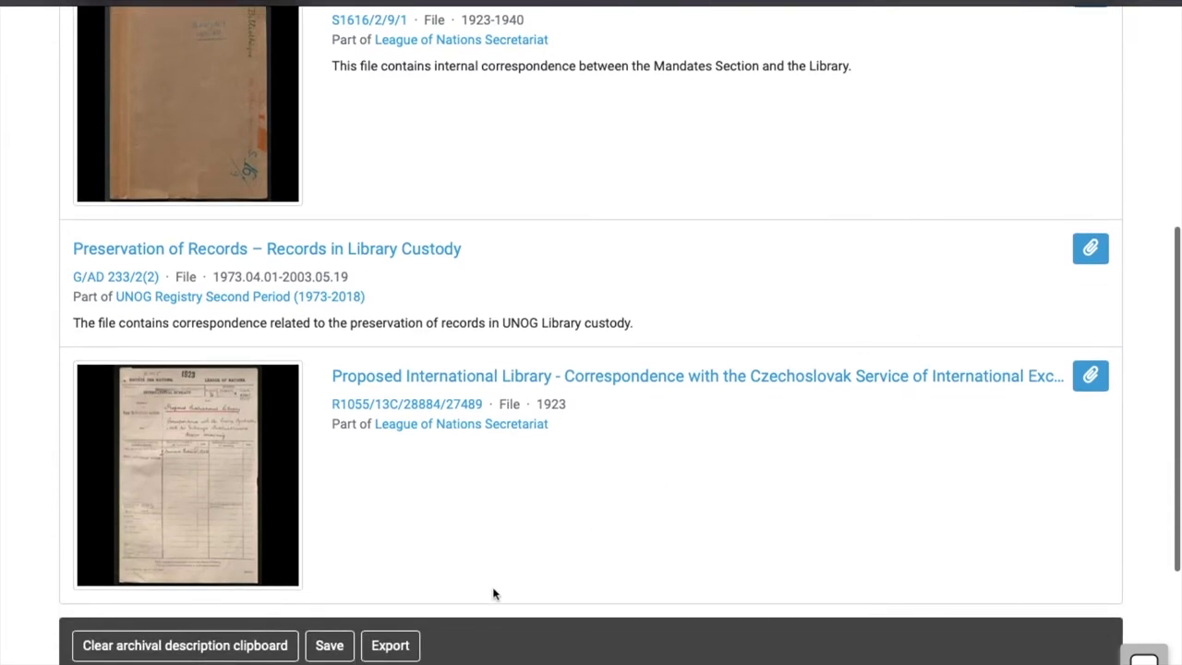
- Save the clipboard, select its reload ID, and return to the home page
click(330, 650)
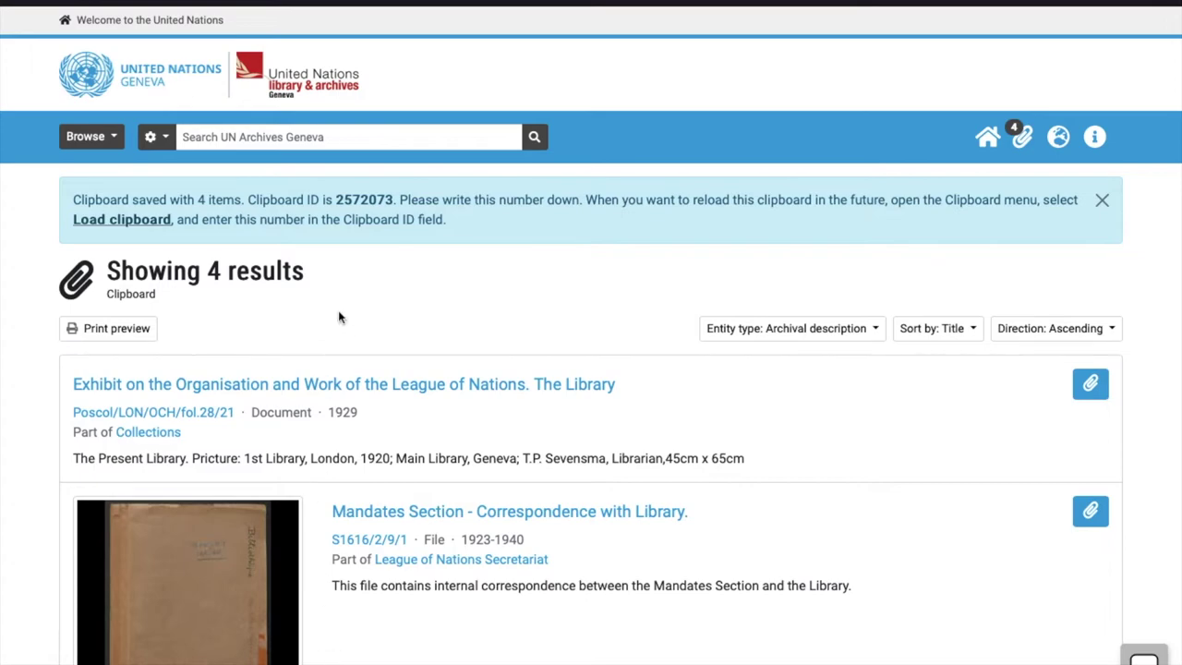
drag(339, 200, 389, 201)
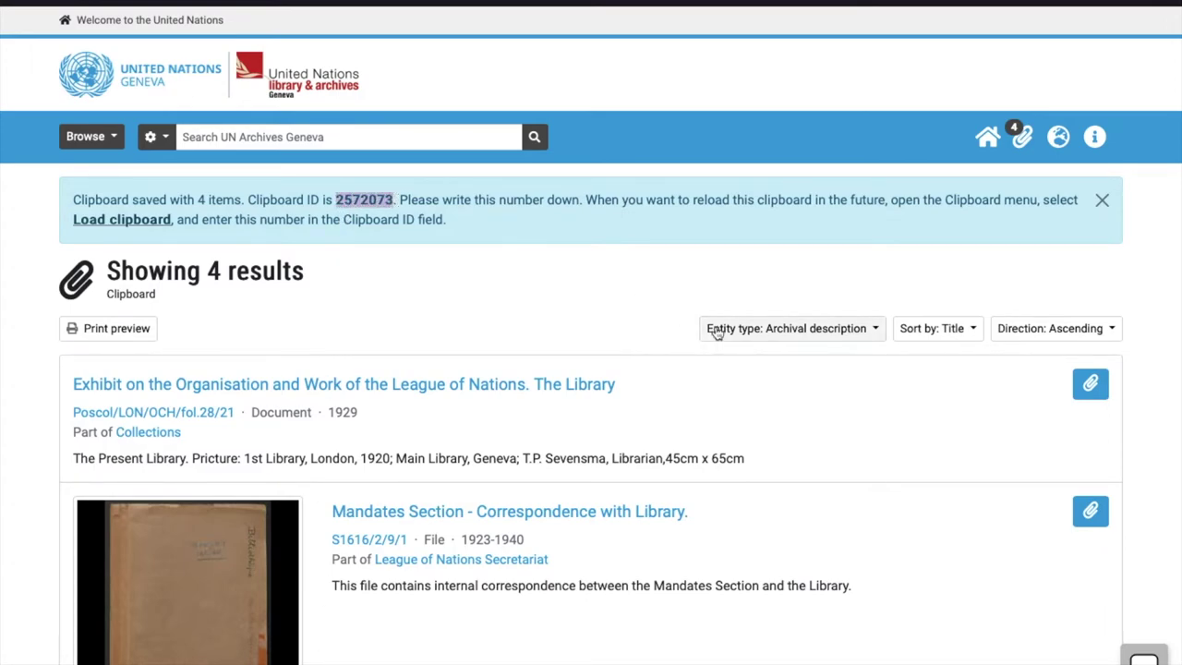
click(987, 137)
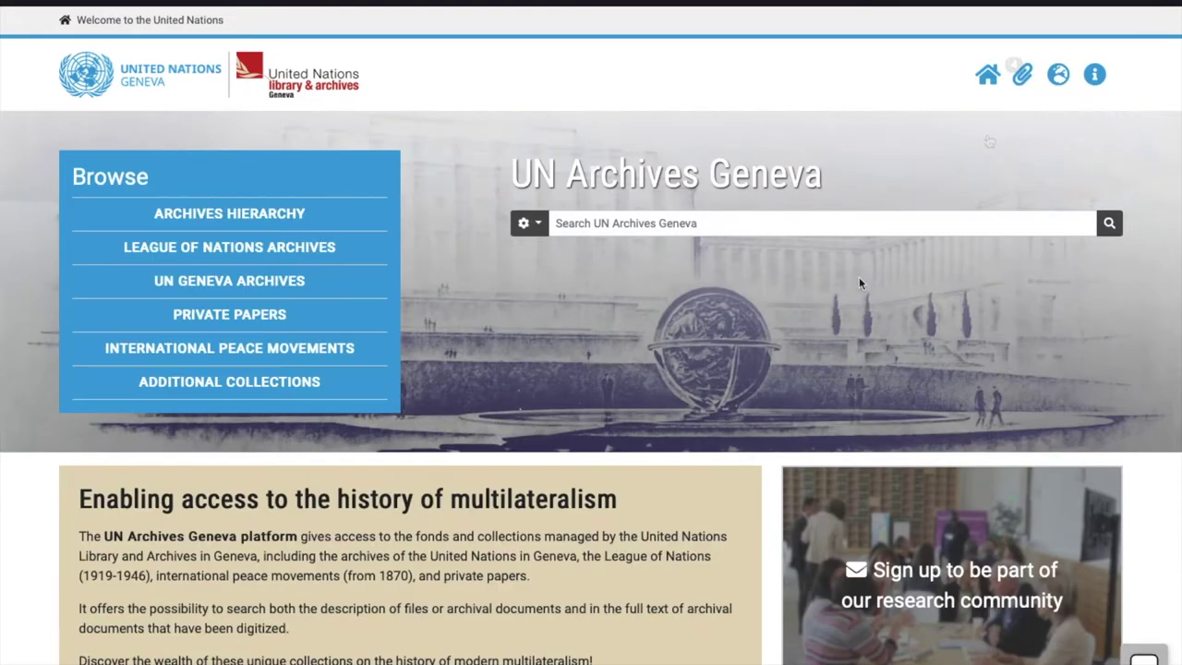
- Load the saved clipboard from its pasted ID with Merge, then view its 4 records
click(1023, 78)
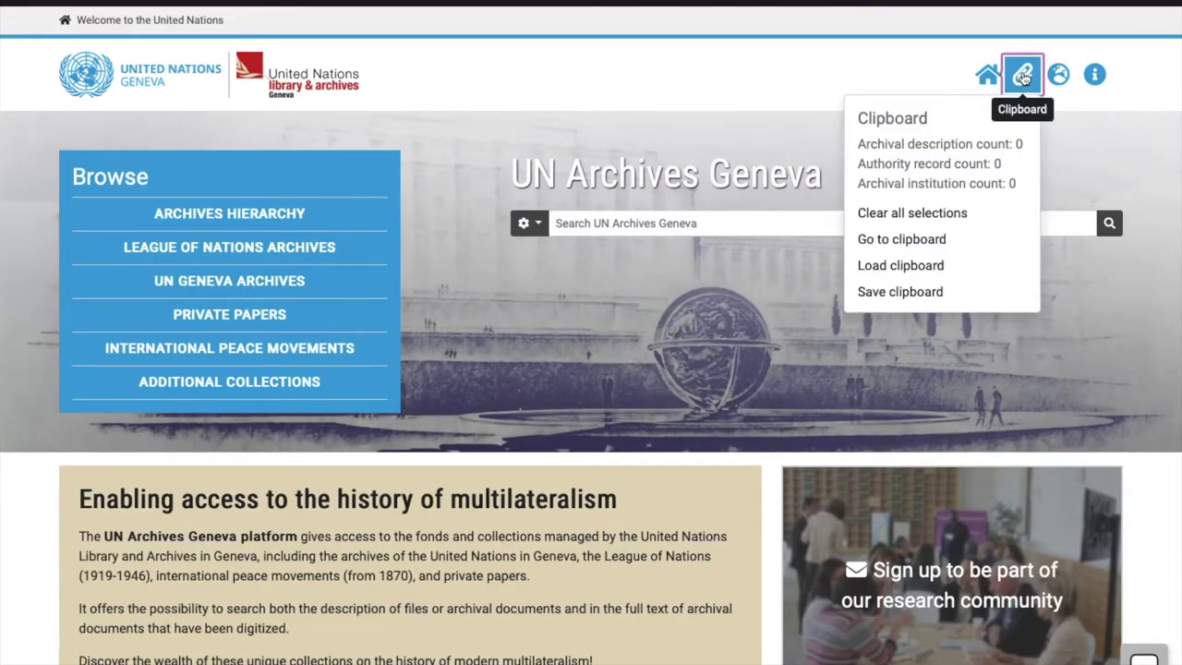
click(946, 267)
click(338, 411)
text(2572073)
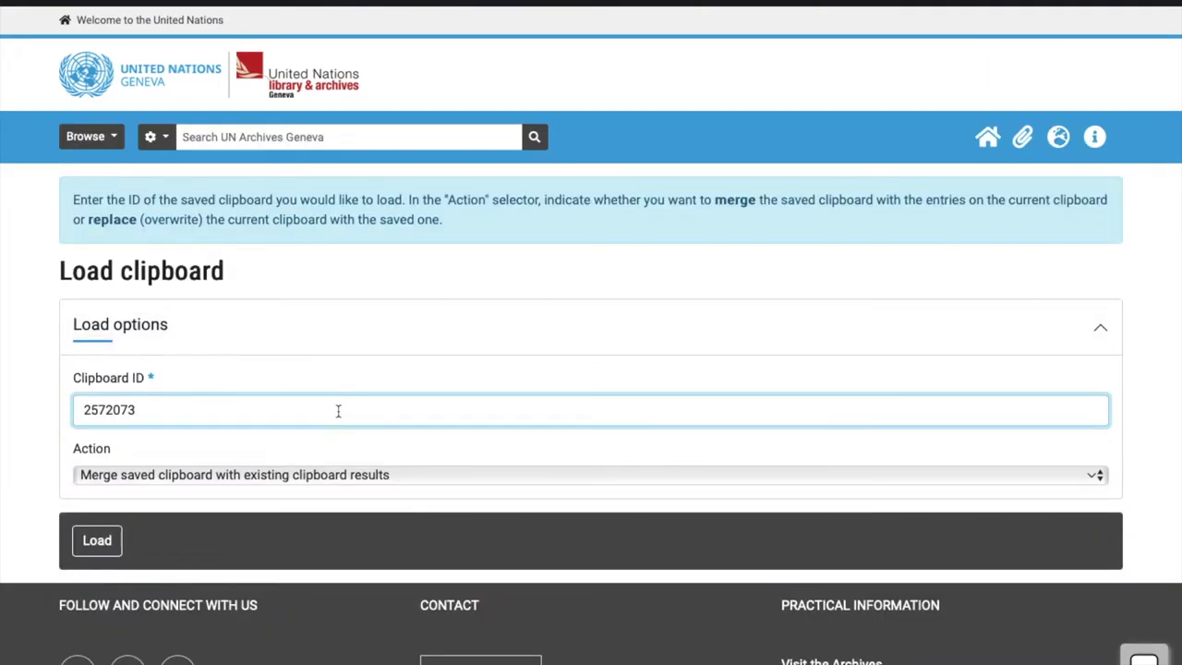
click(103, 542)
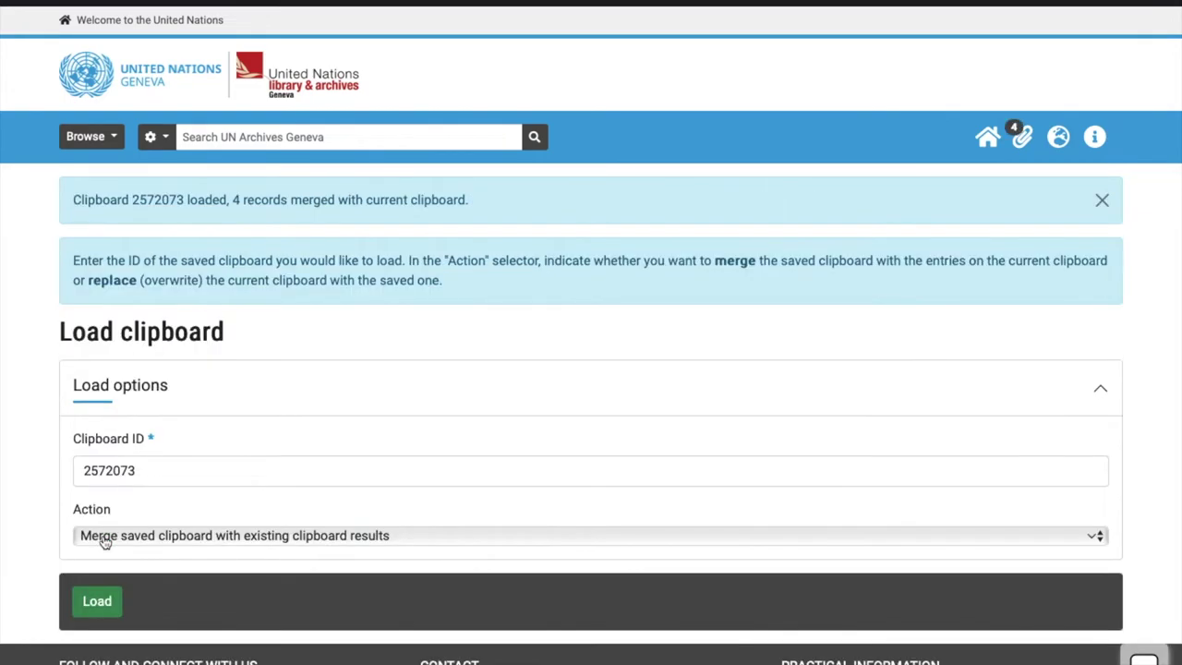
click(1032, 135)
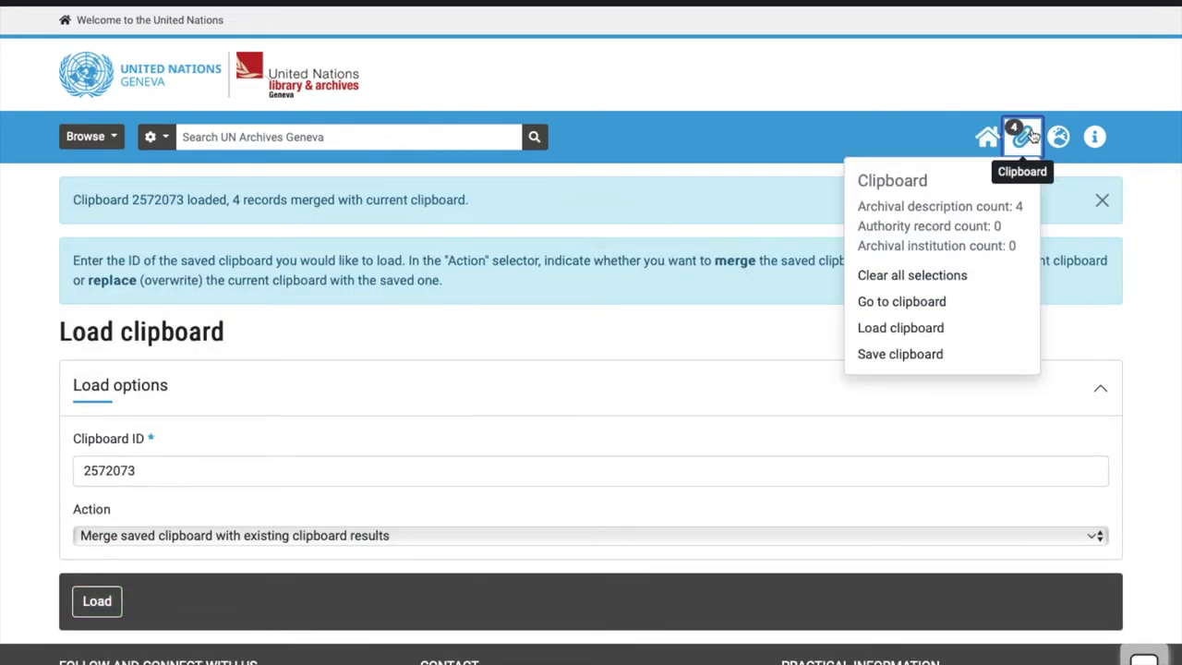
click(932, 302)
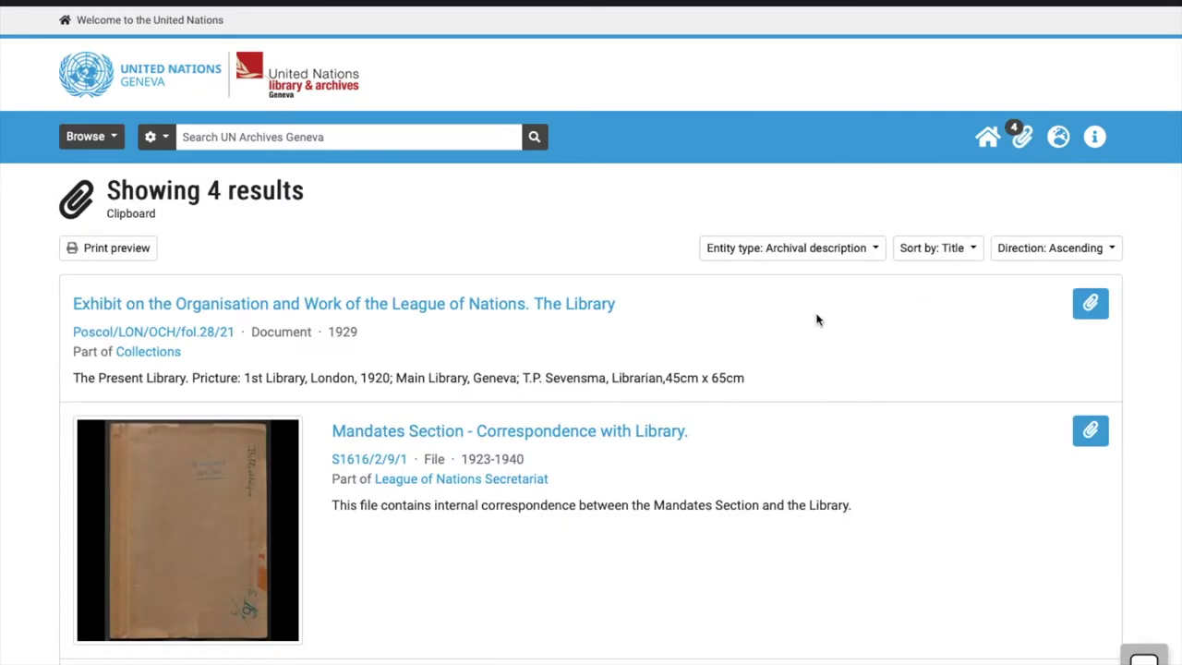
- Export the clipboard as Archival description in XML format, with Include descendants left off
scroll(816, 320, down, 6)
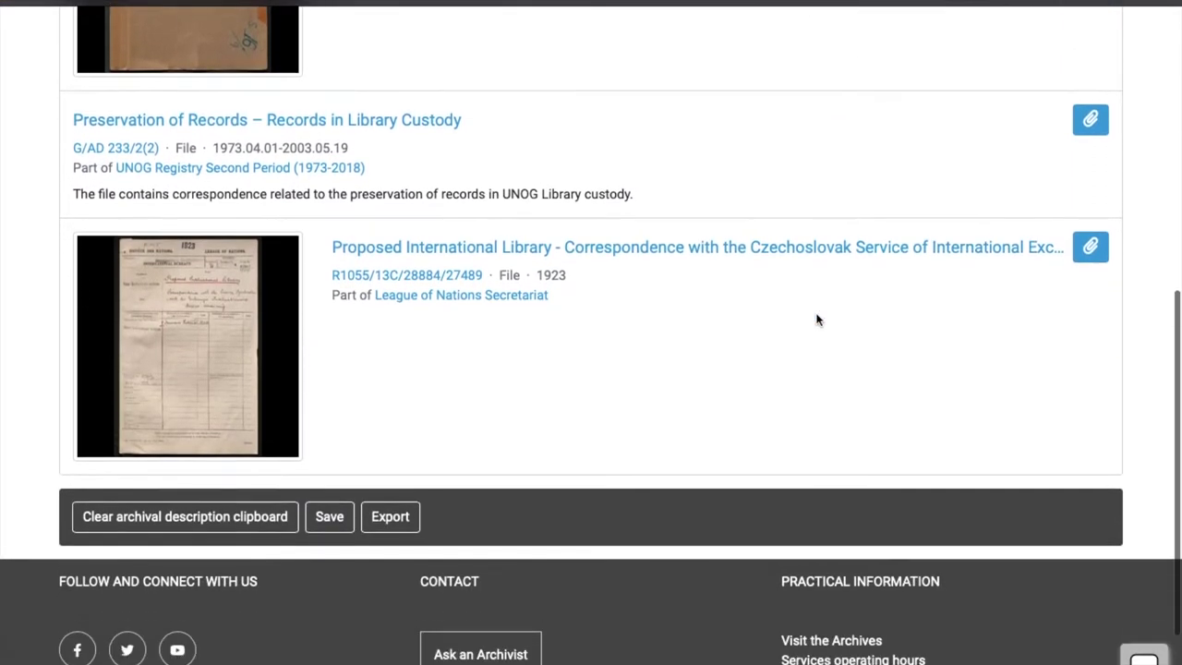
scroll(816, 320, down, 1)
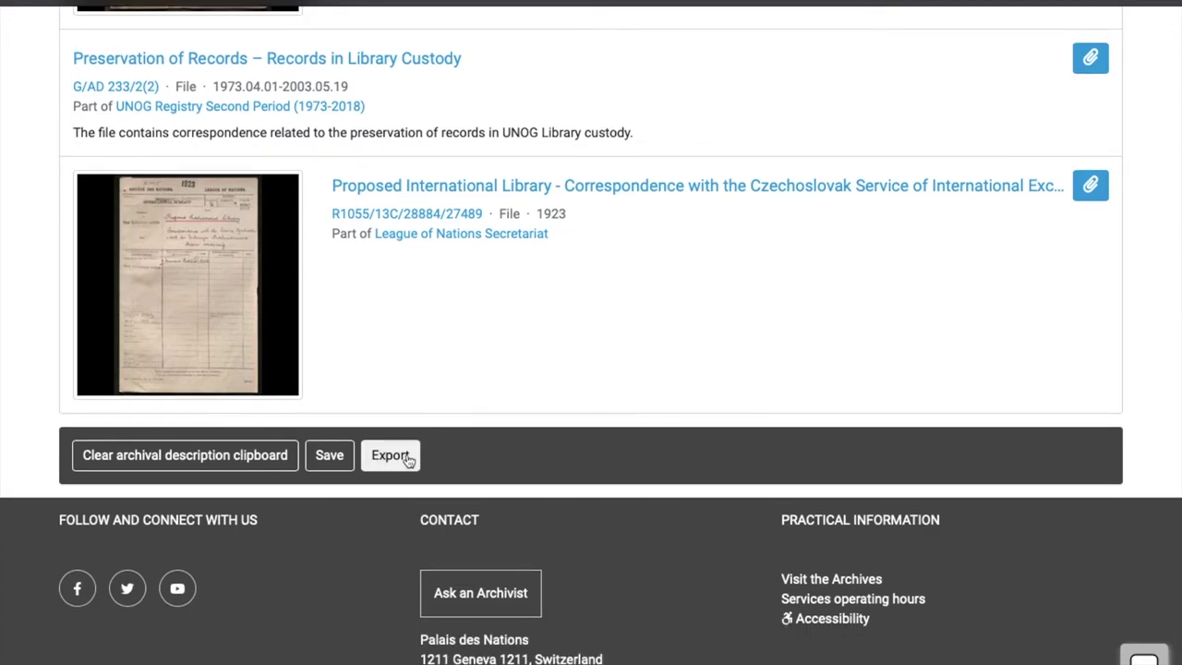
click(408, 456)
click(535, 325)
click(535, 324)
click(490, 383)
click(490, 382)
click(81, 418)
click(80, 418)
click(102, 495)
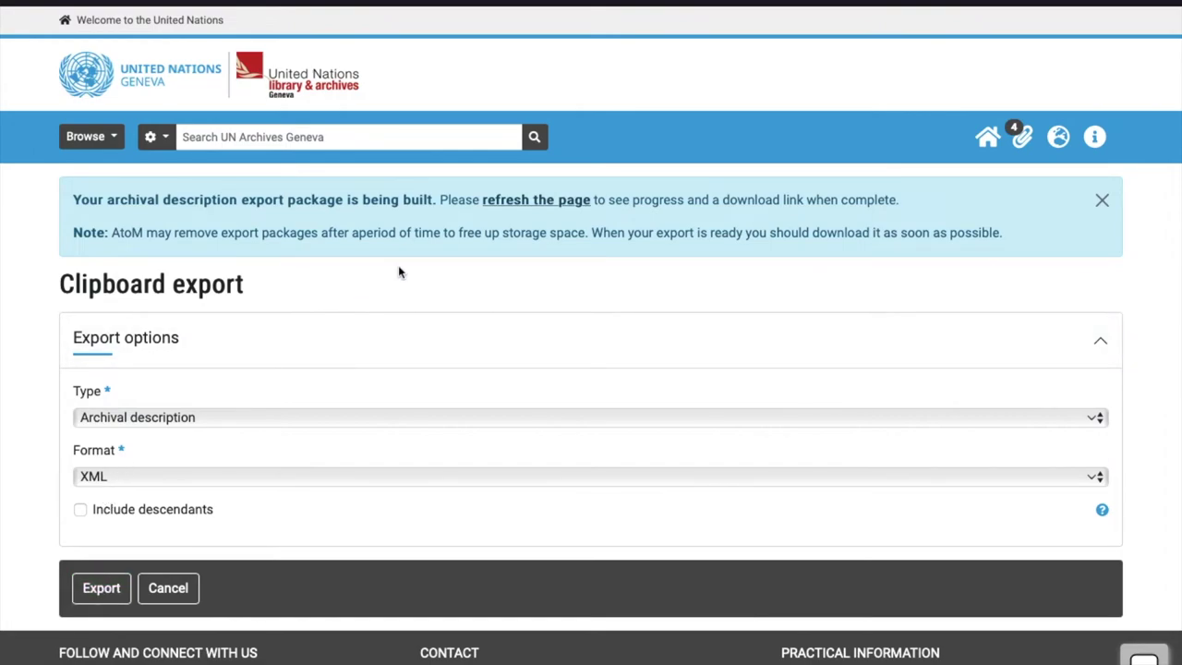
mouse_move(591, 3)
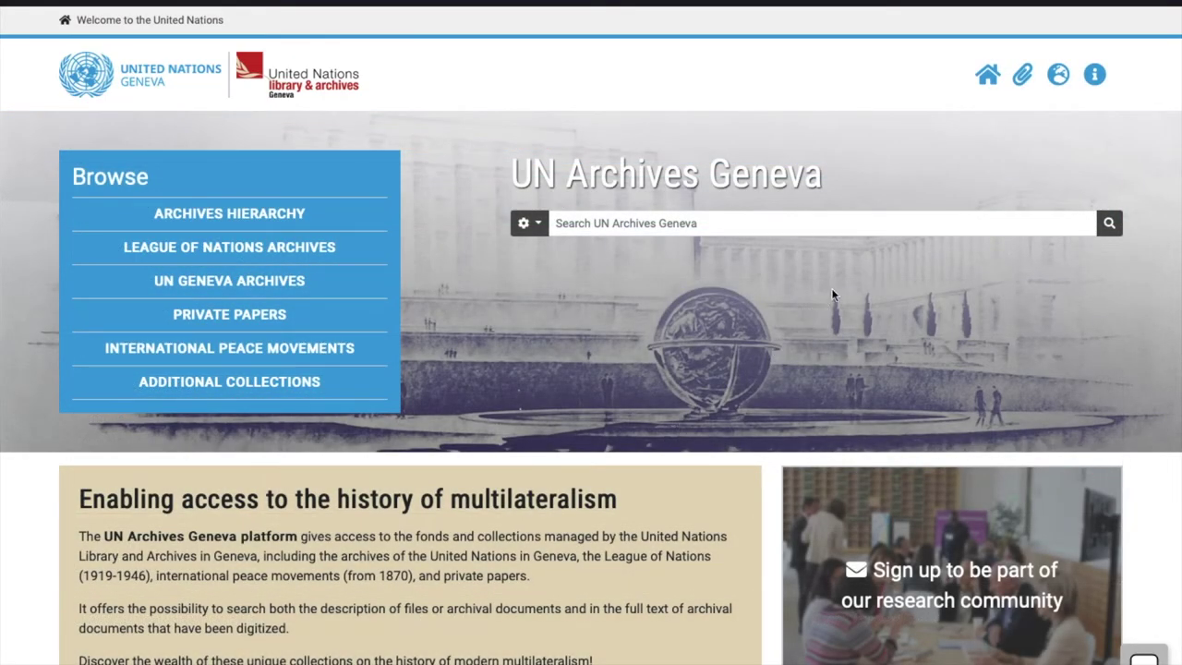
- View the 'How to use the UN Archives Geneva platform' help page, then bring the footer into view
click(1086, 84)
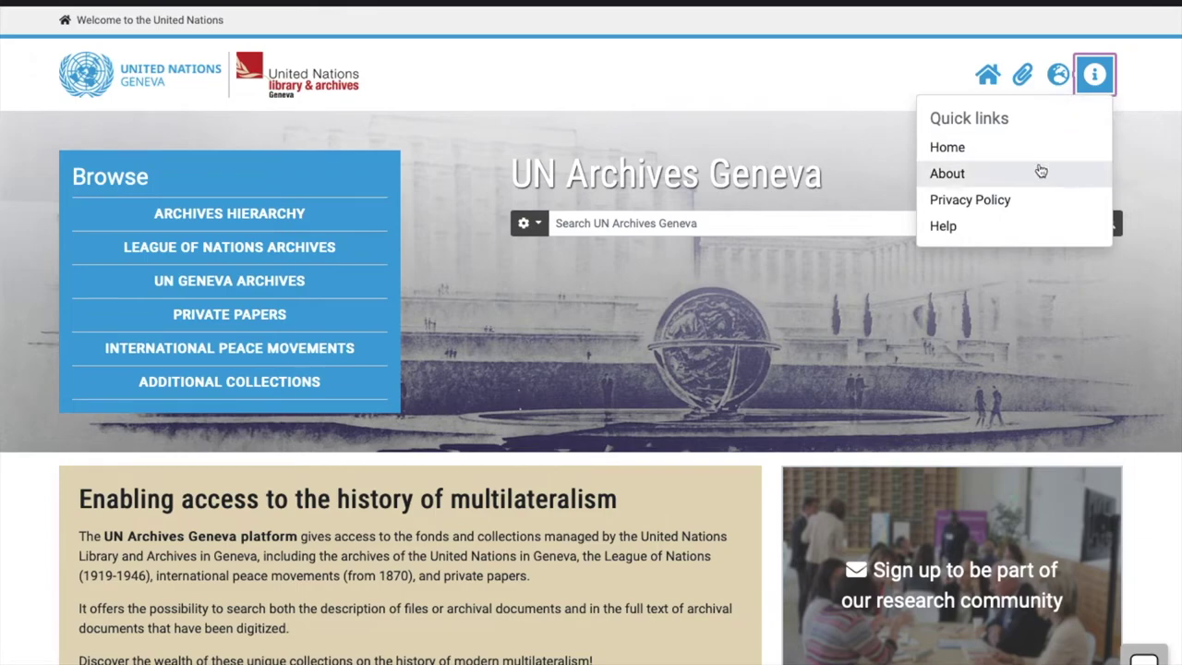
click(1034, 229)
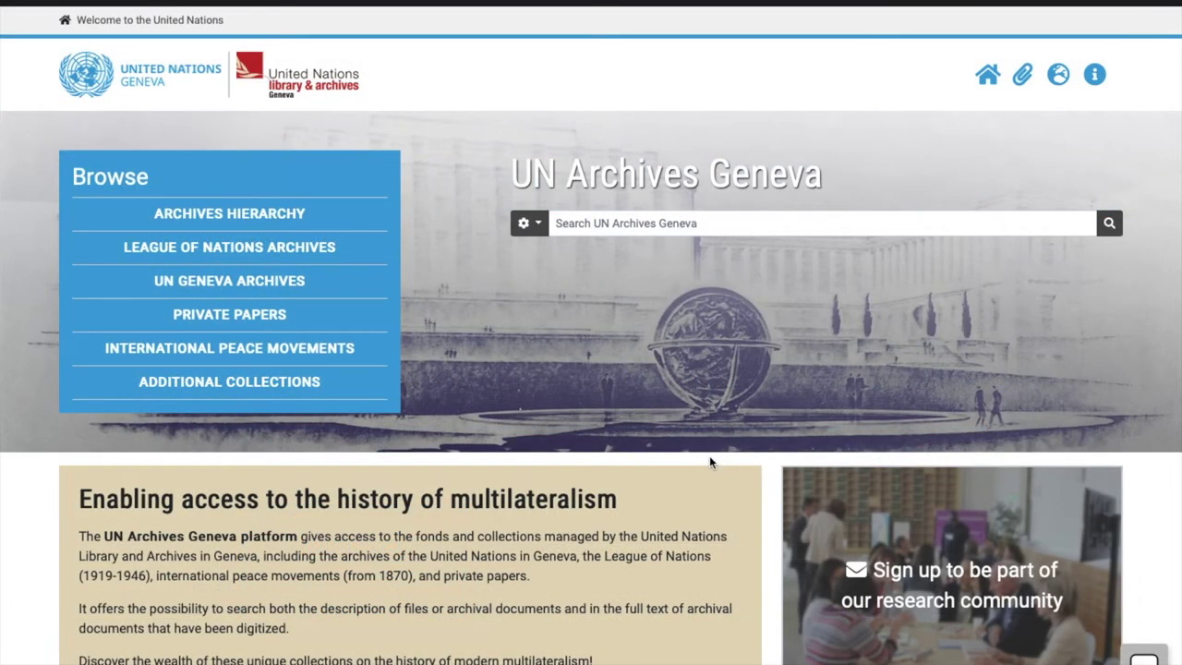
scroll(709, 455, down, 1)
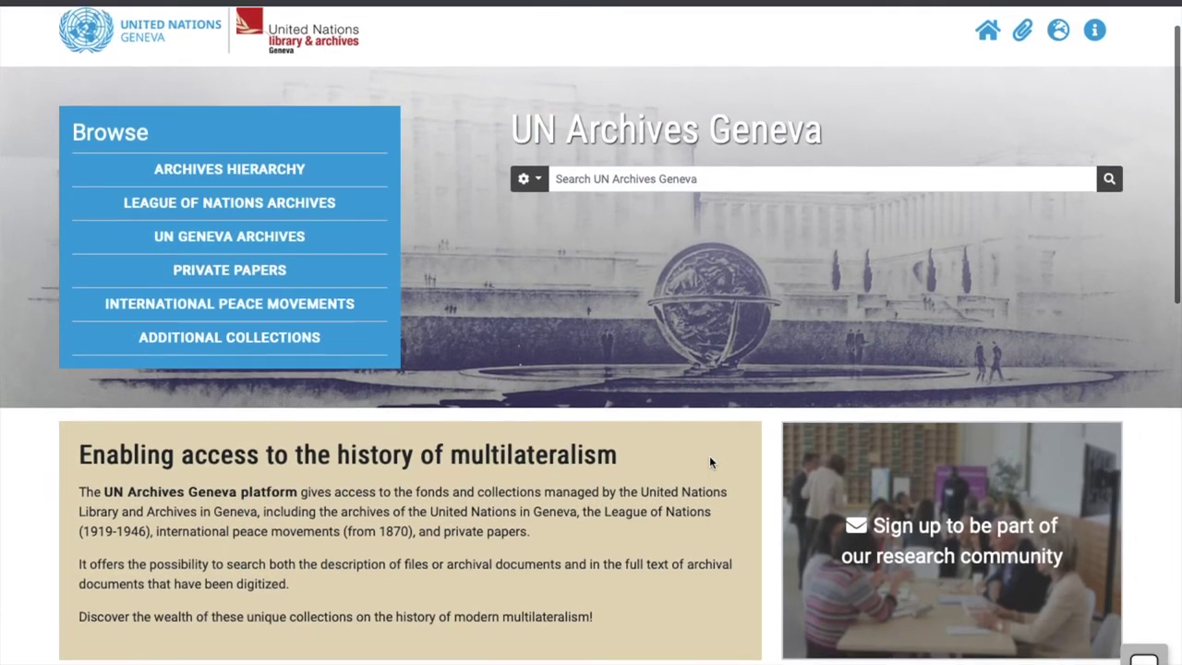
scroll(709, 456, down, 10)
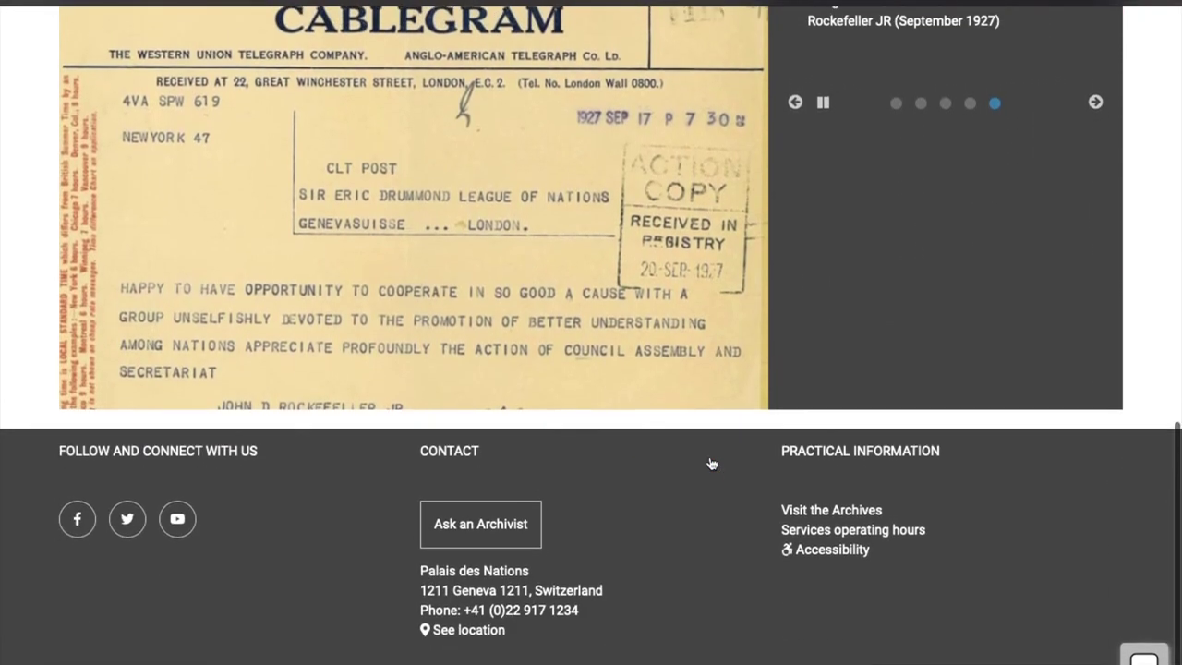
- Open Ask an Archivist and look through its search box, Question field and contact fields
click(502, 534)
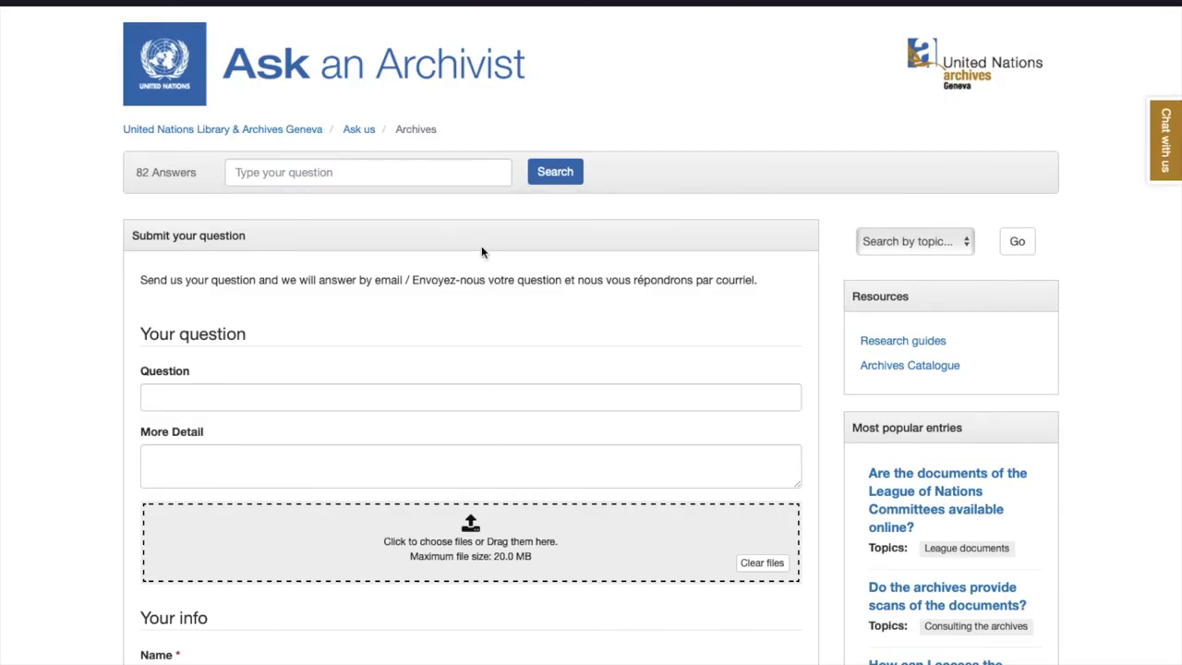
click(434, 171)
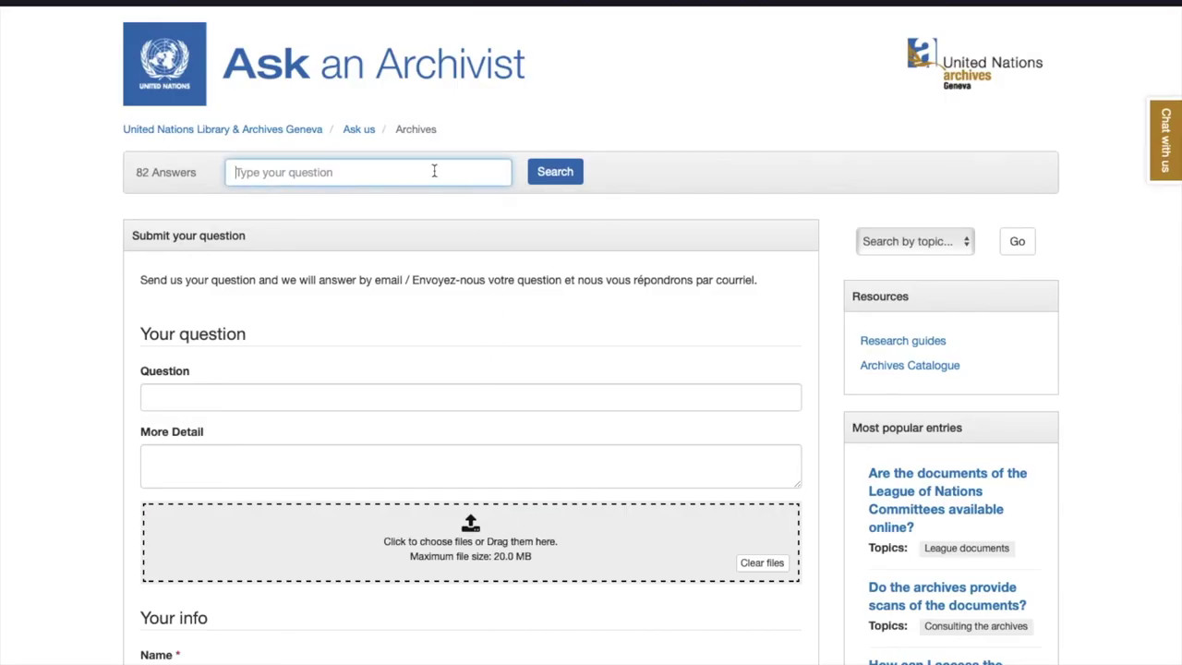
scroll(435, 171, down, 5)
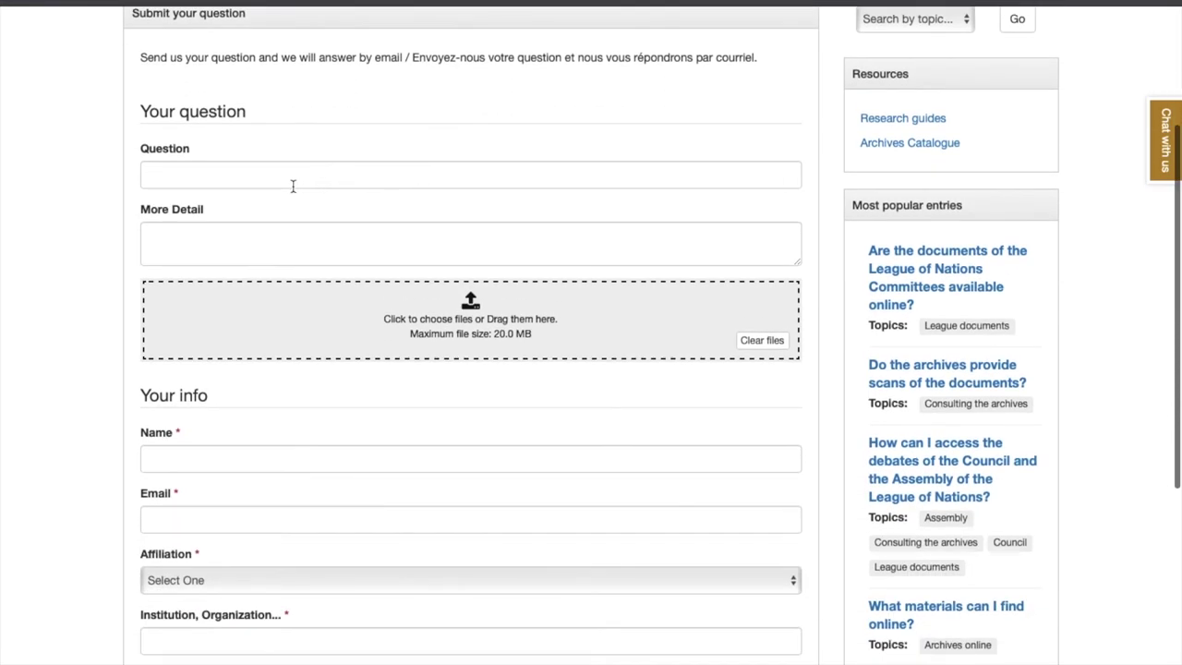
click(293, 187)
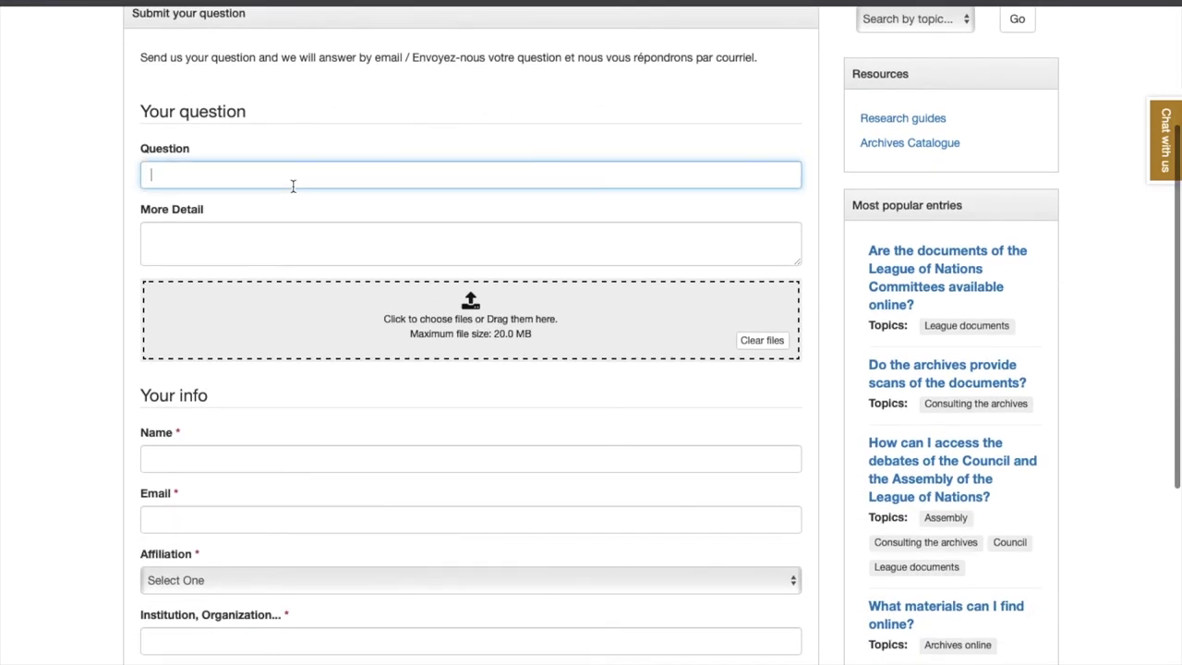
scroll(293, 187, down, 4)
scroll(293, 186, down, 2)
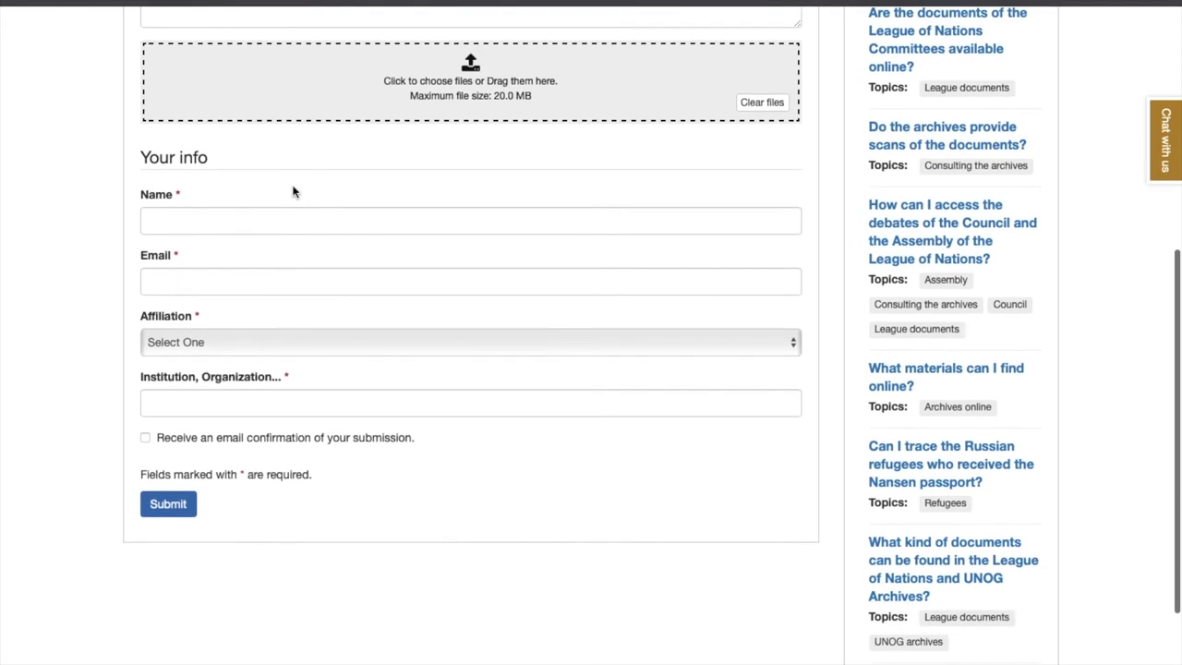